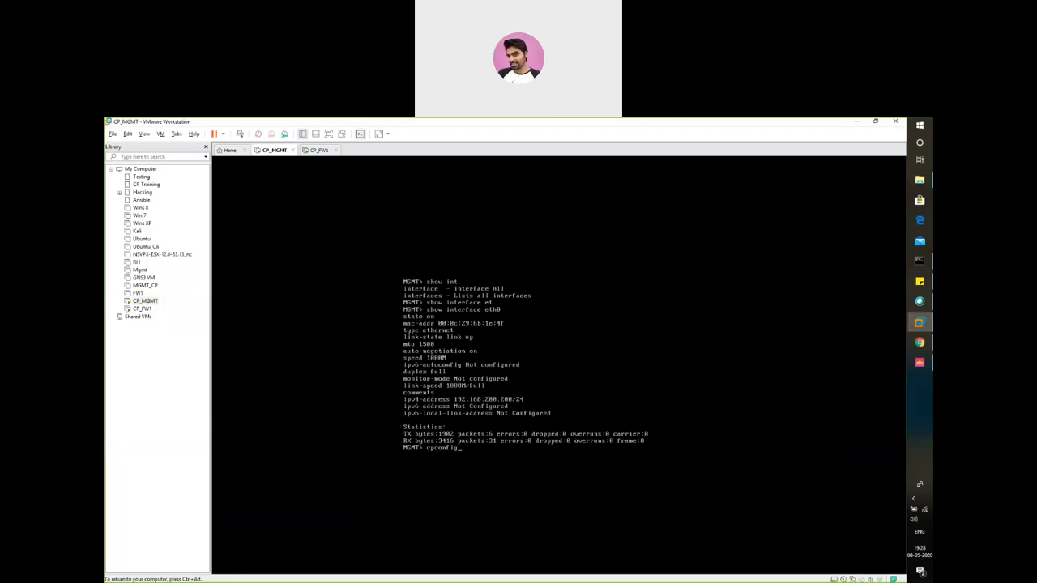
Run cpconfig and show the management server's certificate fingerprint with option 7
key(Return)
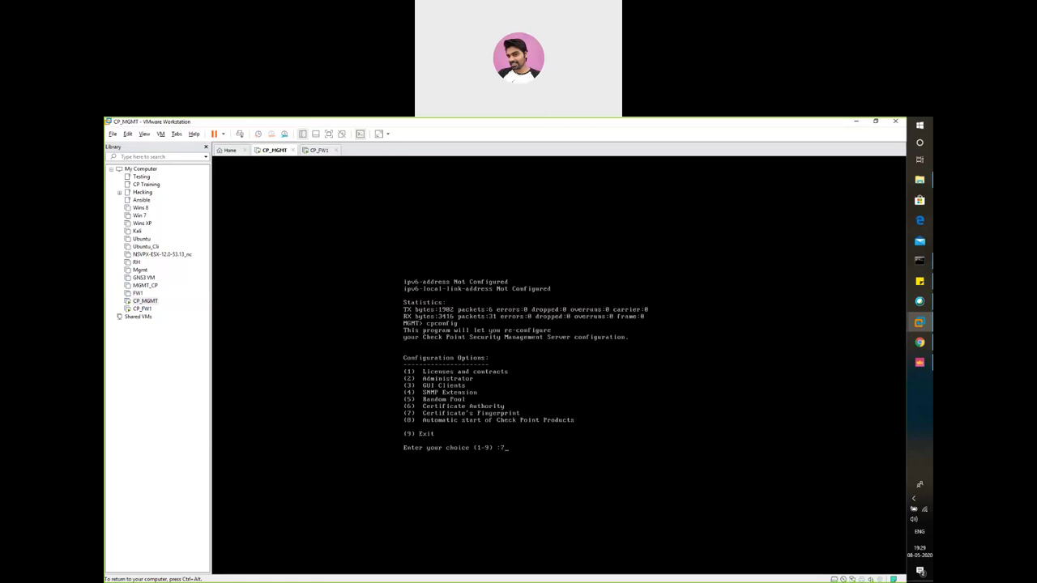
key(Return)
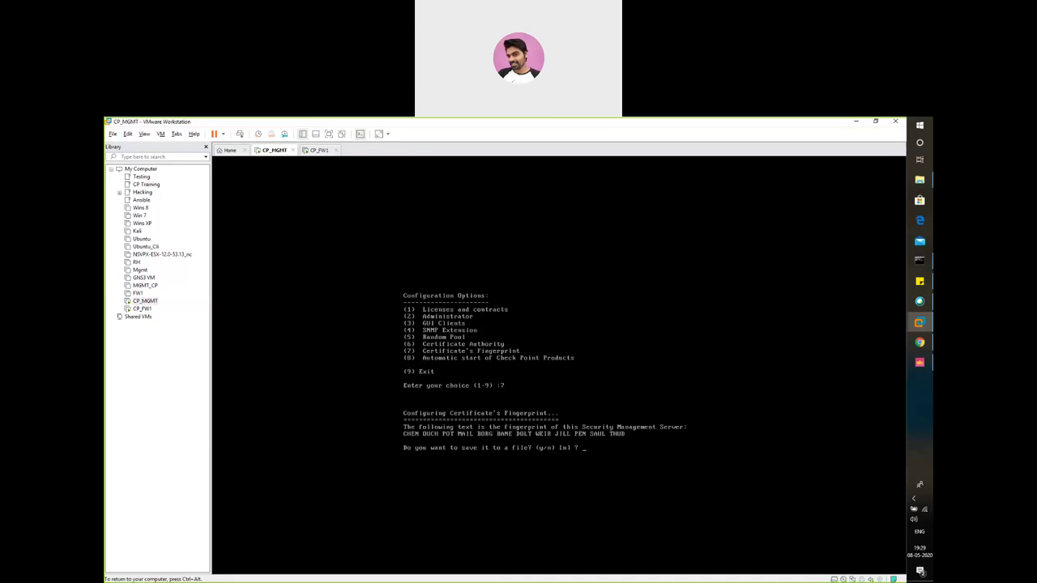
key(ctrl+alt)
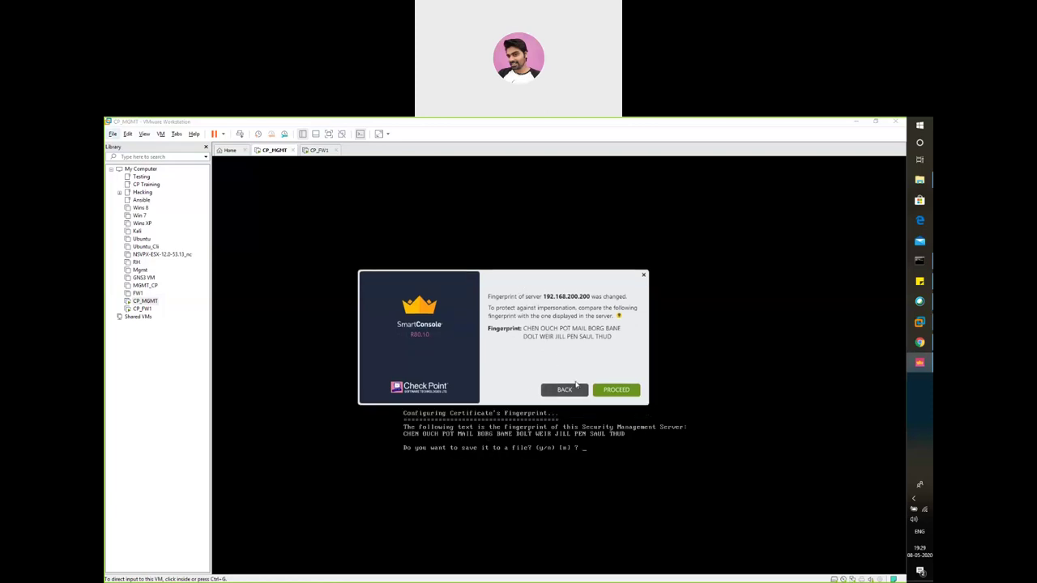
Accept the fingerprint to connect to 192.168.200.200, then exit cpconfig without saving it (n, 9)
click(605, 395)
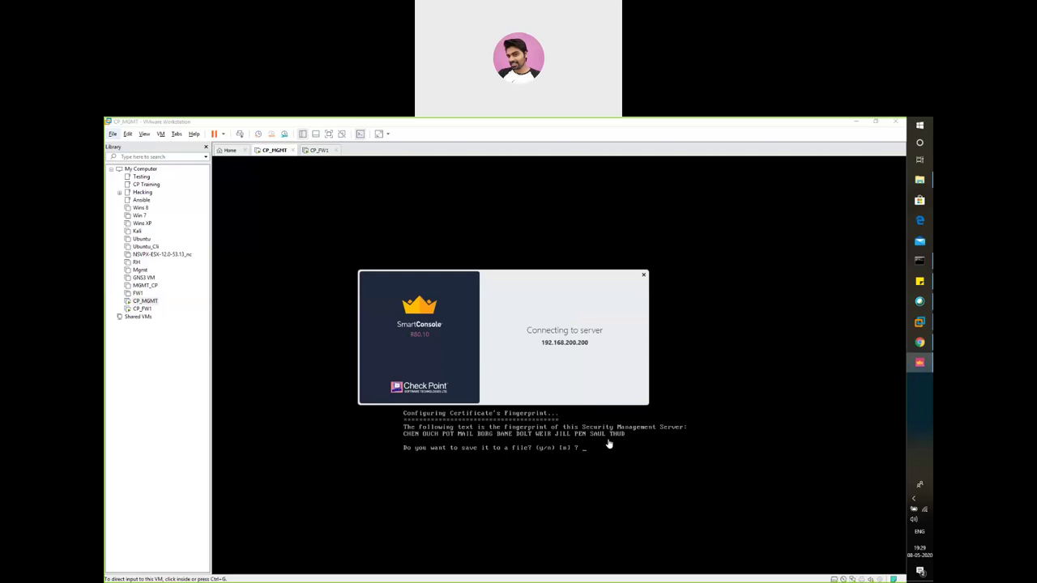
key(alt+Tab)
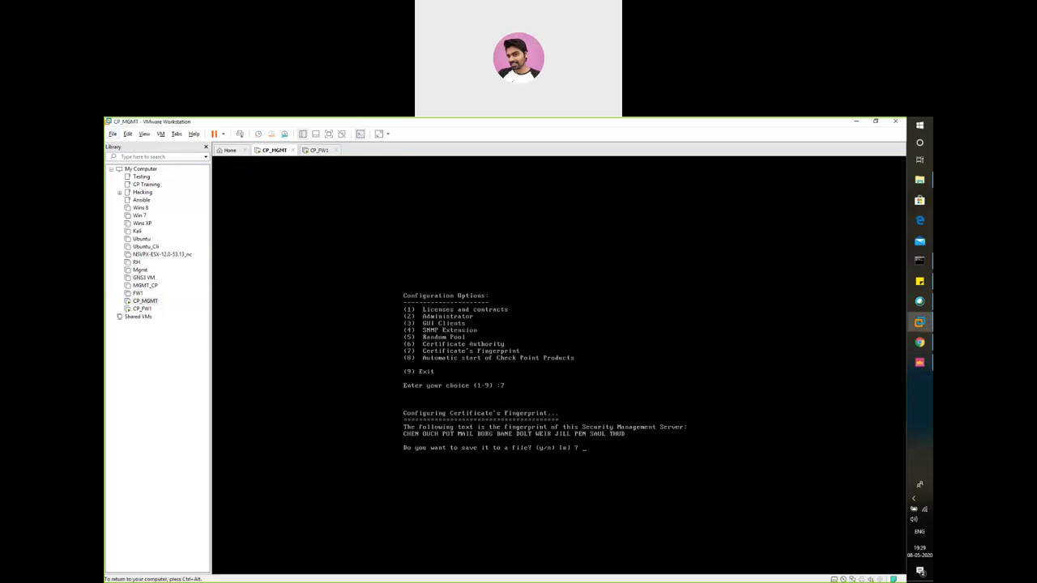
text(n)
key(Return)
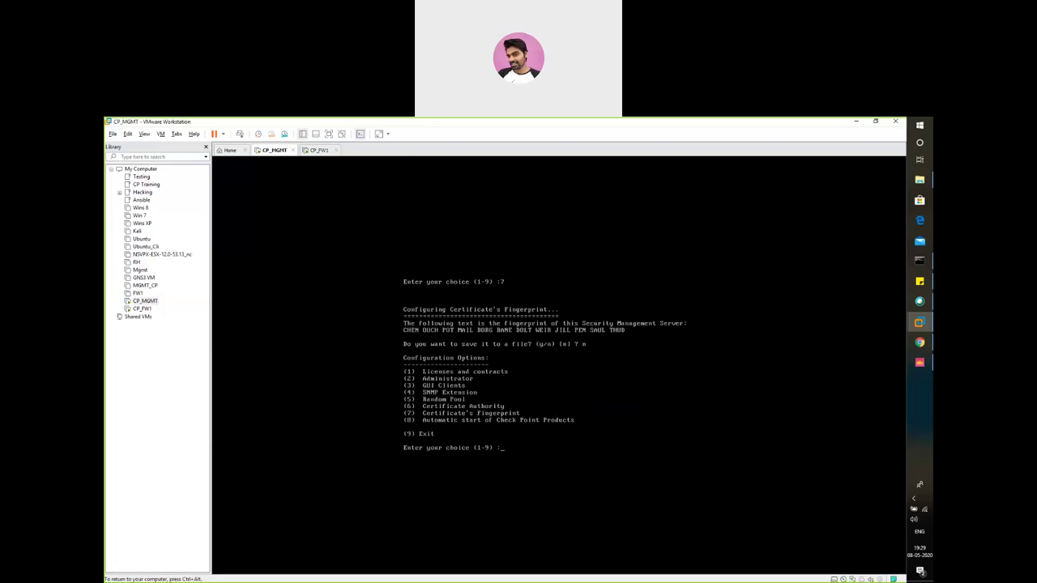
text(9)
key(Return)
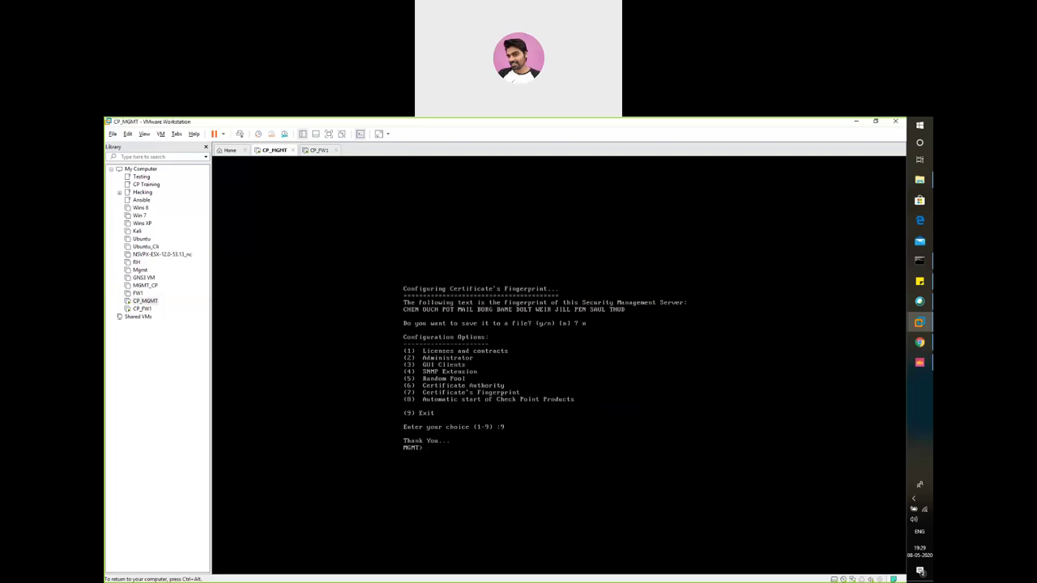
key(ctrl+alt)
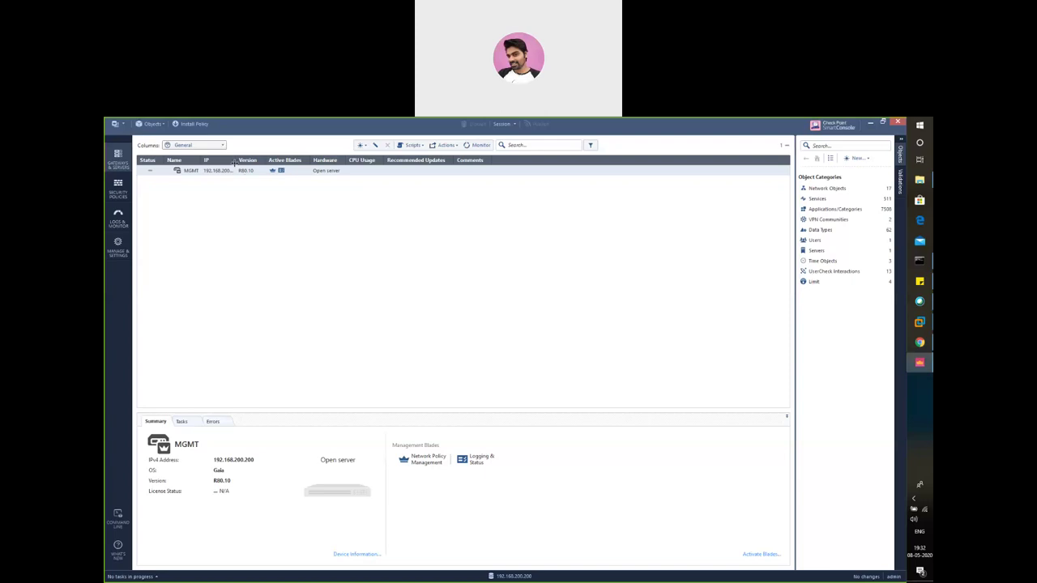
Widen the IP column and browse the New menu's Gateway/Cluster/VSX/More entries without choosing one
drag(234, 162, 239, 163)
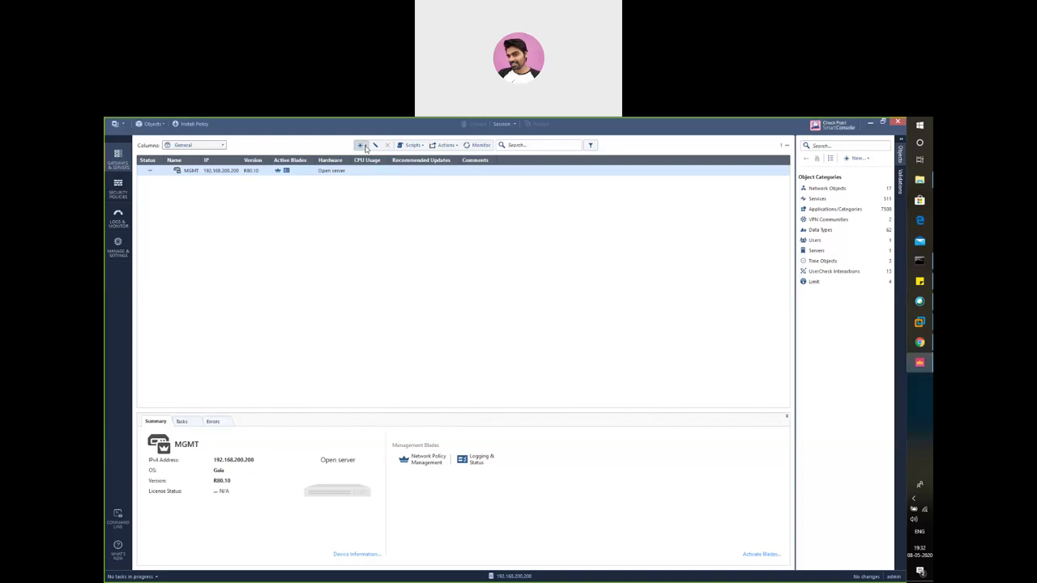
click(362, 145)
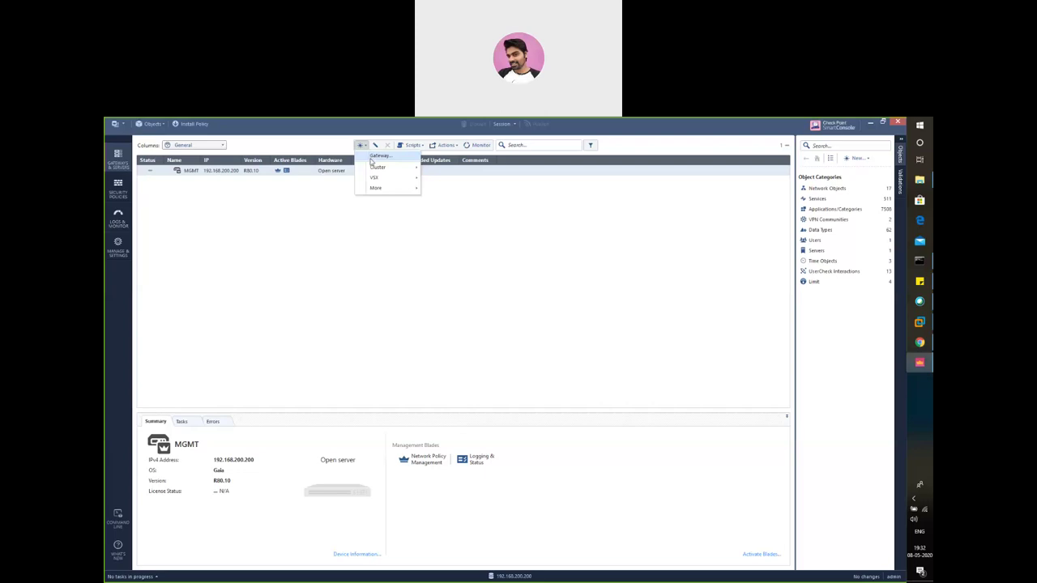
mouse_move(376, 168)
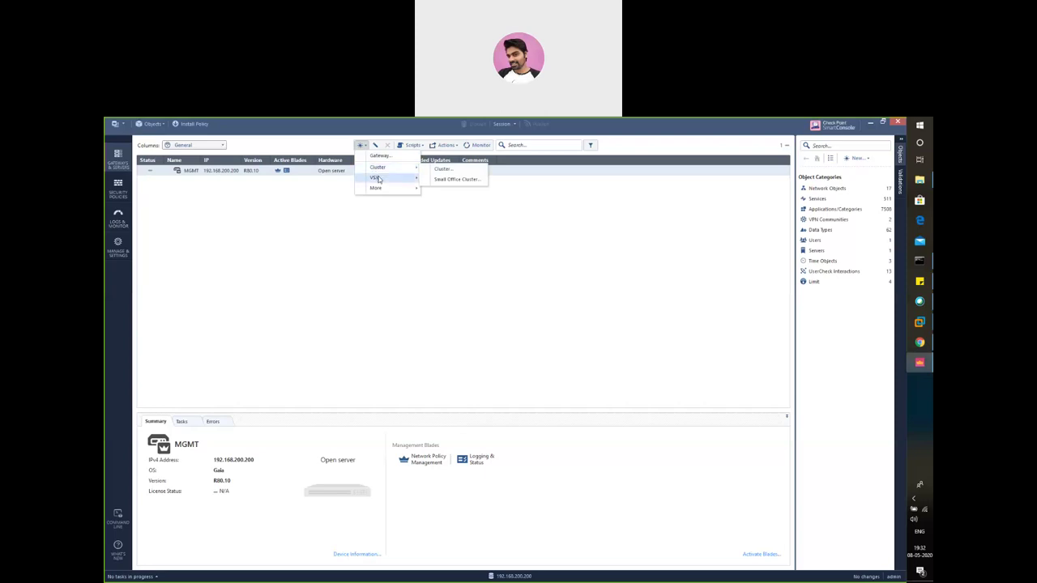
mouse_move(383, 191)
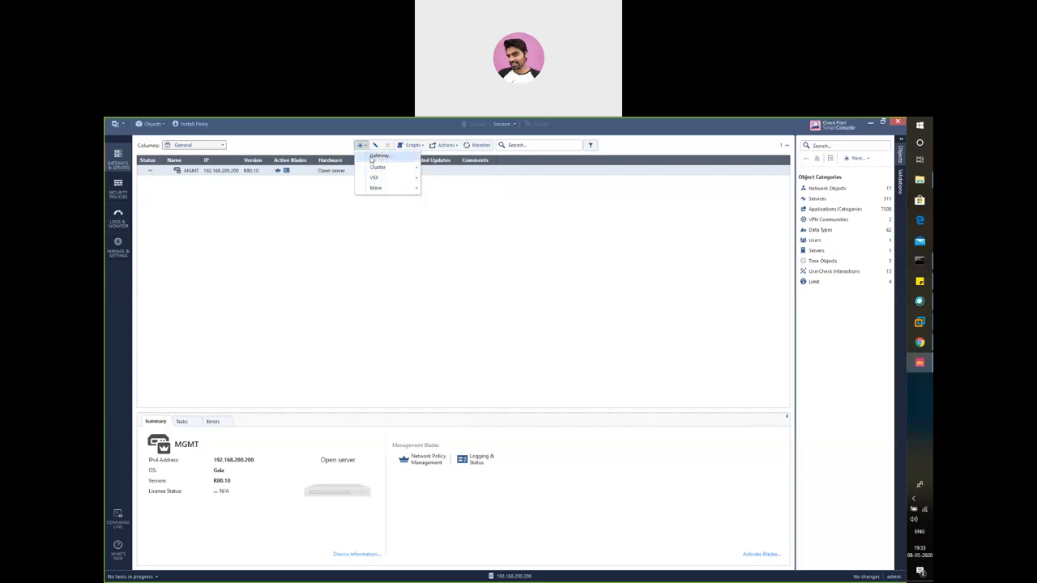
click(262, 192)
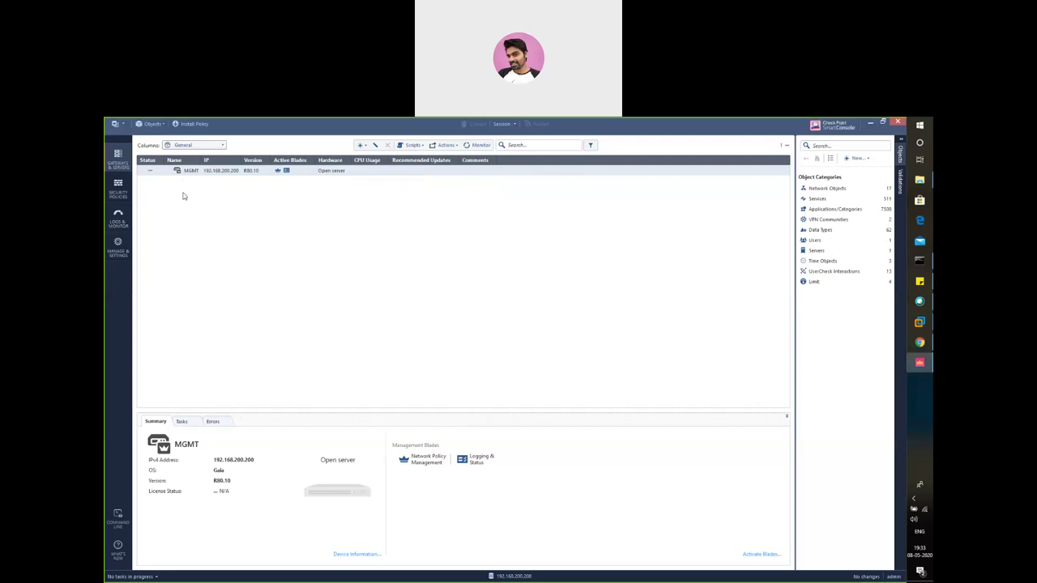
Switch to Security Policies to show the Access Control policy and its Cleanup rule
click(114, 191)
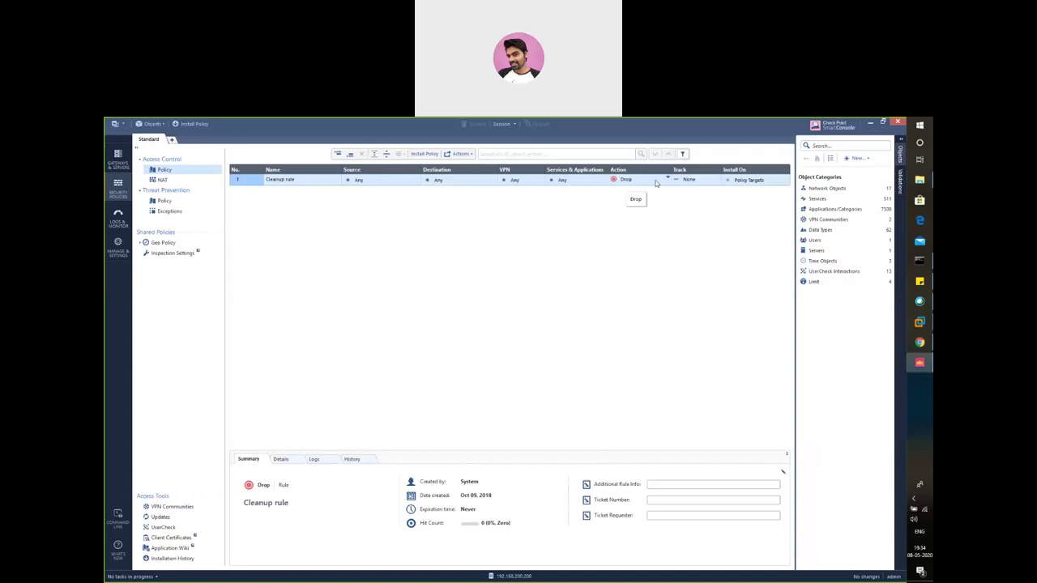
Check the Cleanup rule's Track options, then switch to Logs & Monitor
click(718, 179)
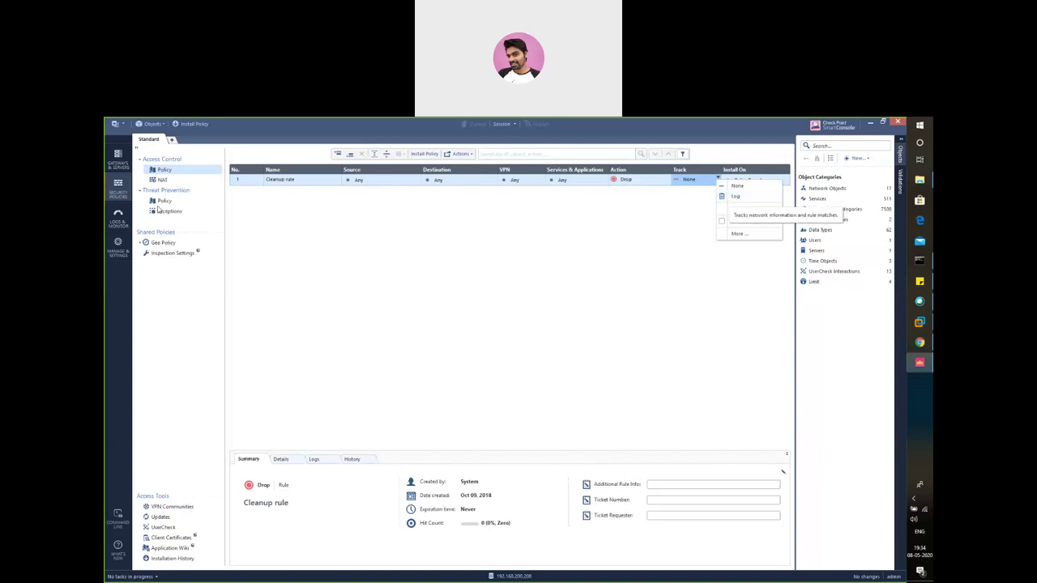
click(122, 217)
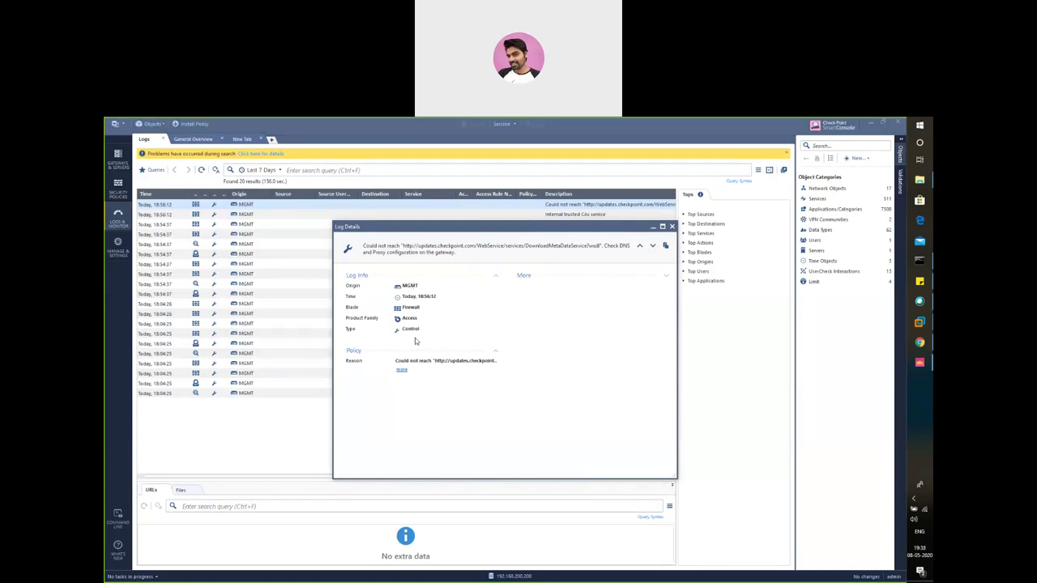
Expand the log entry's full reason text, close Log Details, and go to Gateways & Servers
click(401, 372)
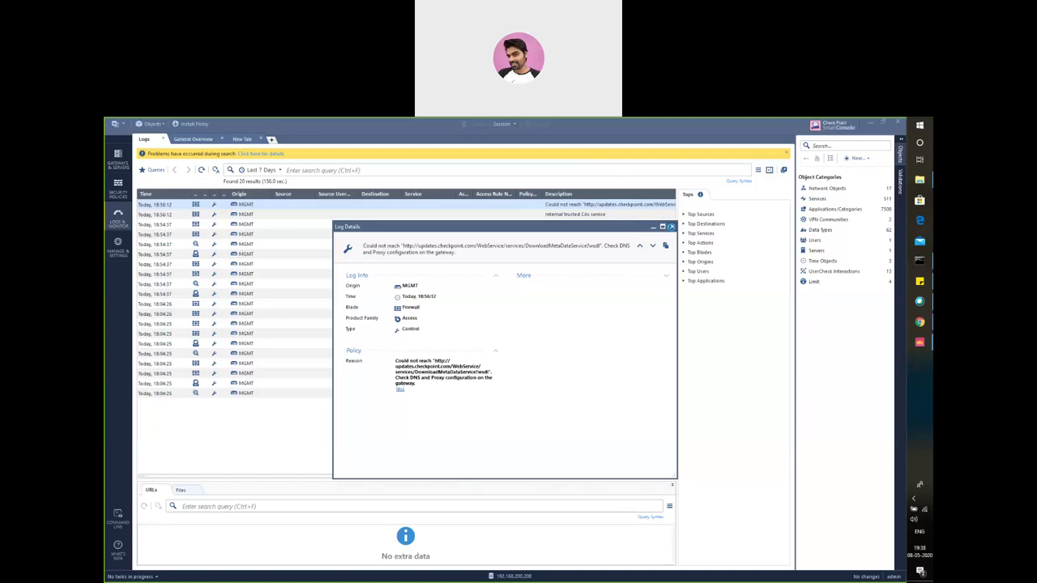
click(160, 157)
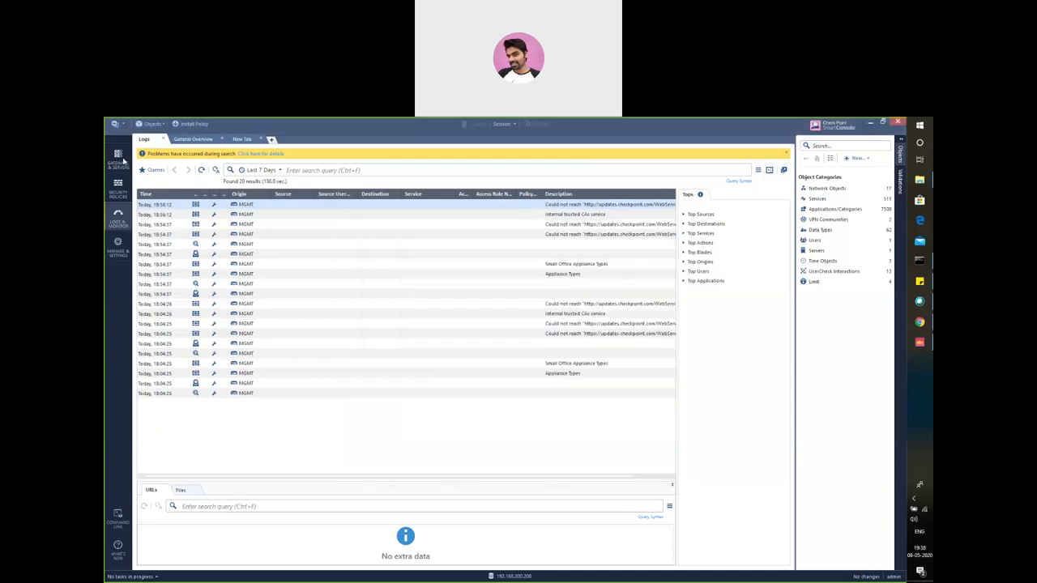
click(120, 158)
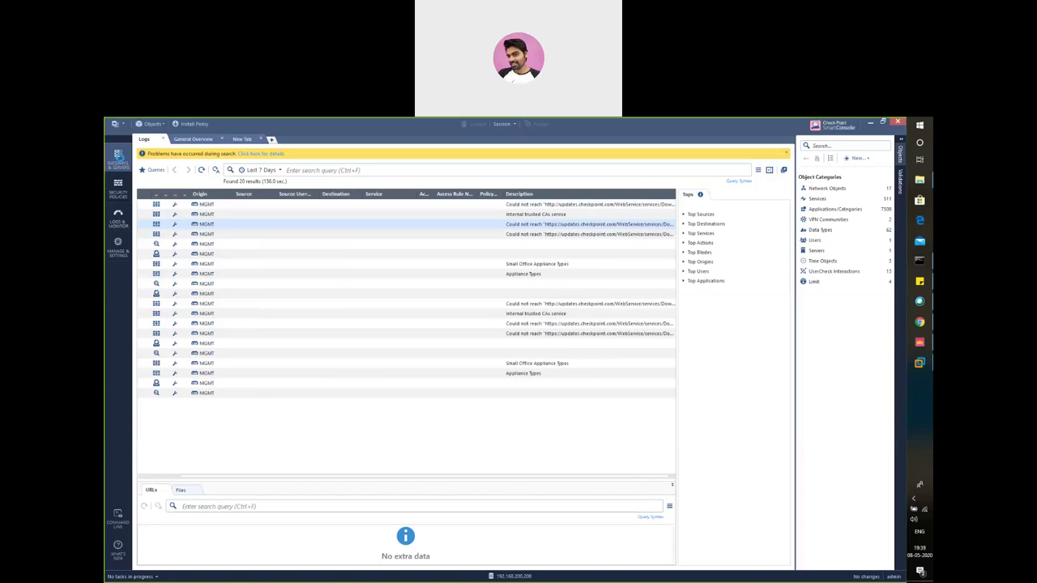
Open Gateways & Servers, start a new Gateway, then bring up the MGMT VM console
click(118, 158)
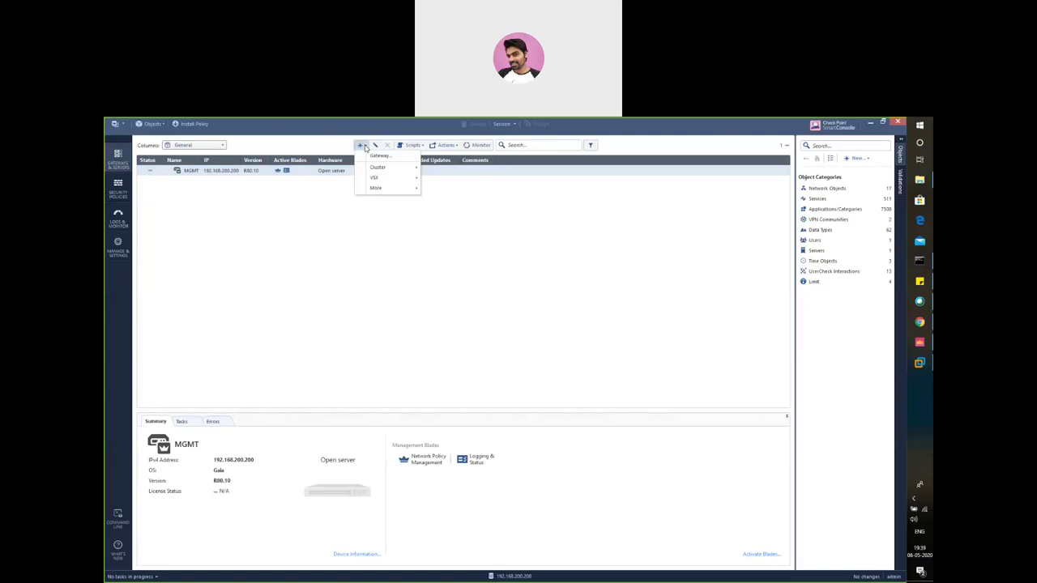
click(376, 157)
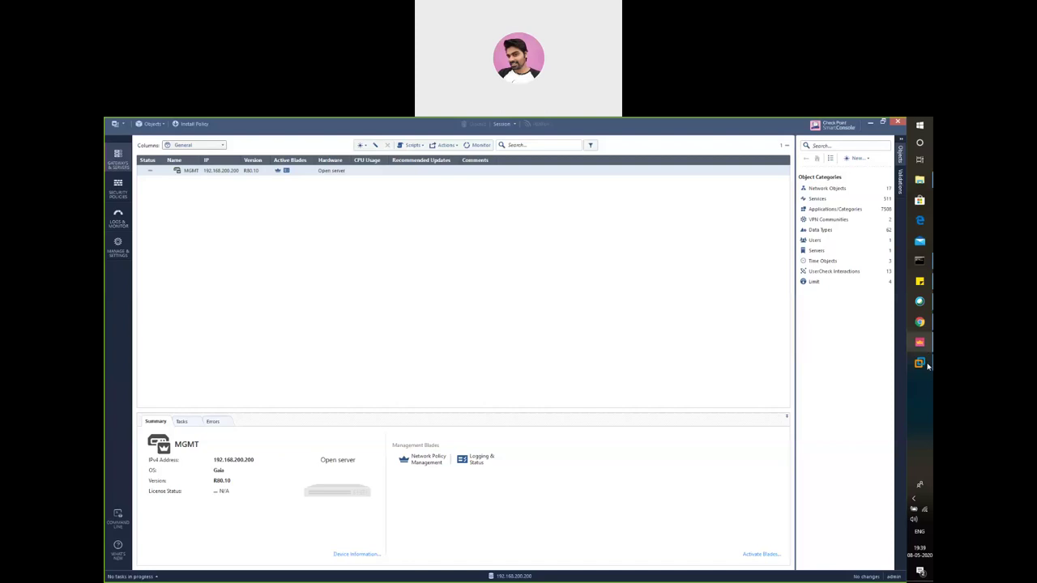
mouse_move(927, 366)
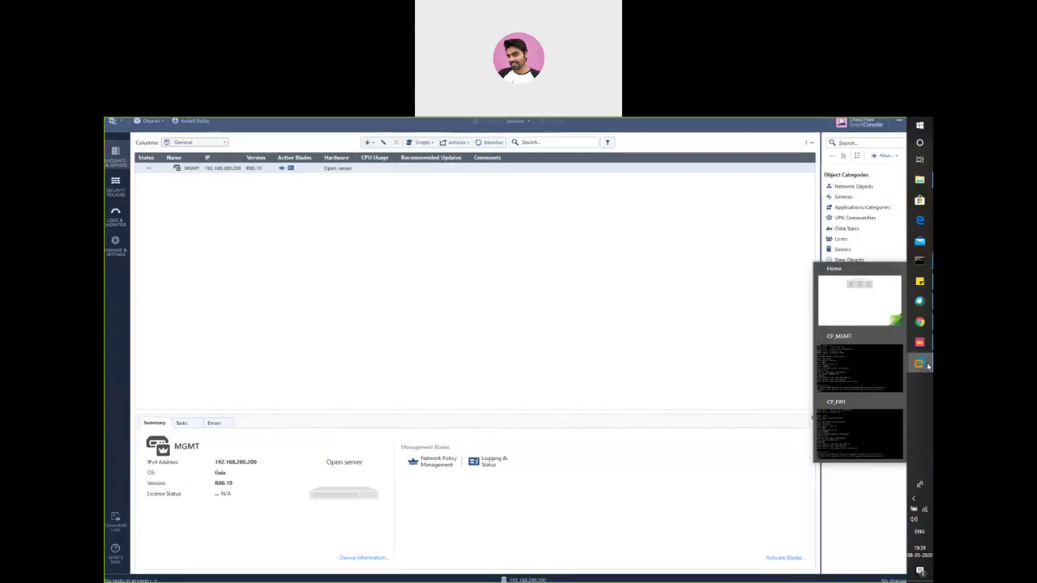
click(865, 373)
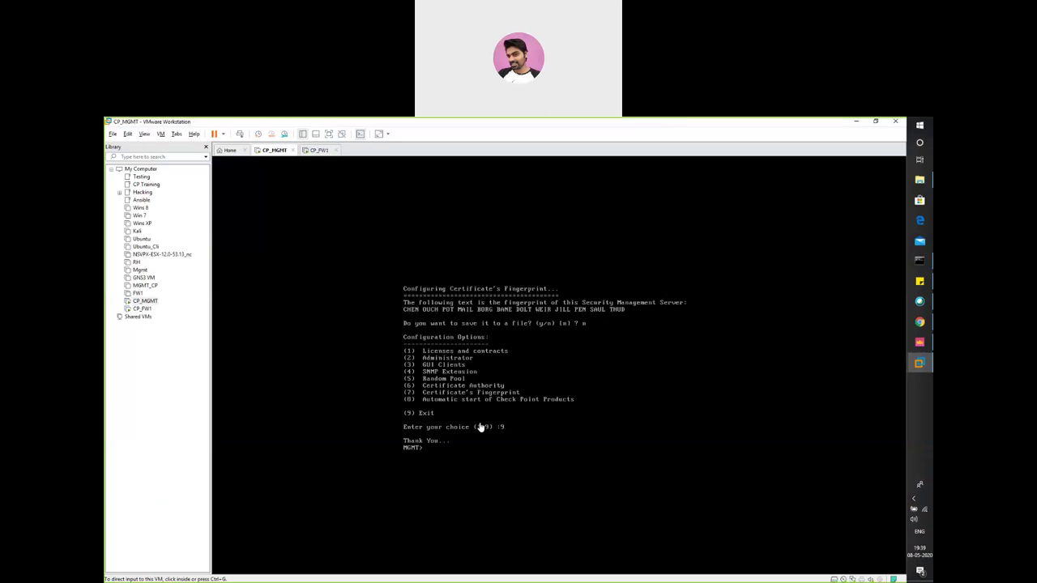
Ping 192.168.200.100 from the CP_MGMT console and stop it with Ctrl+C, showing 100% loss
key(ctrl+g)
text(ping)
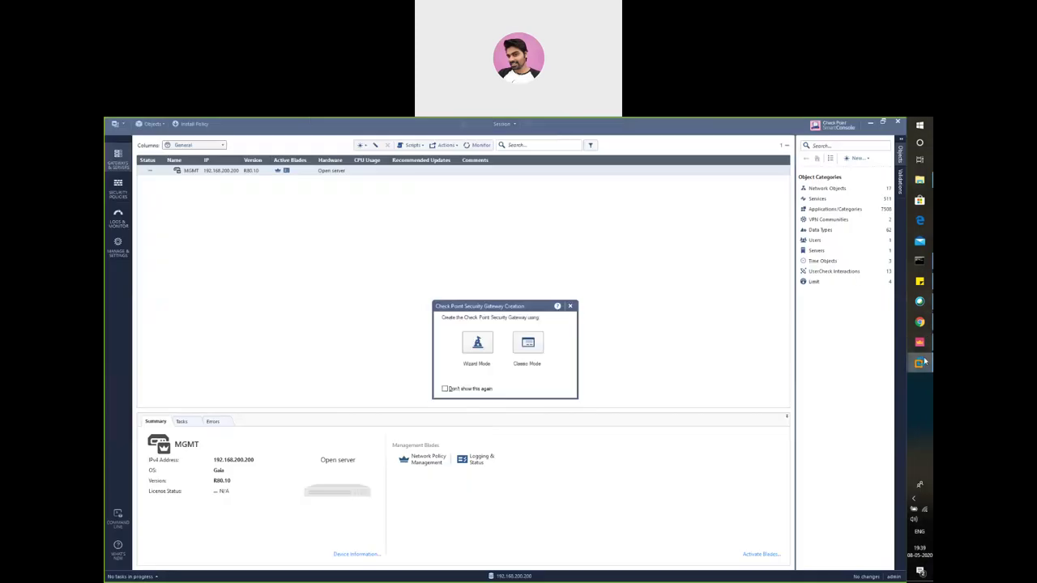
mouse_move(922, 362)
click(856, 370)
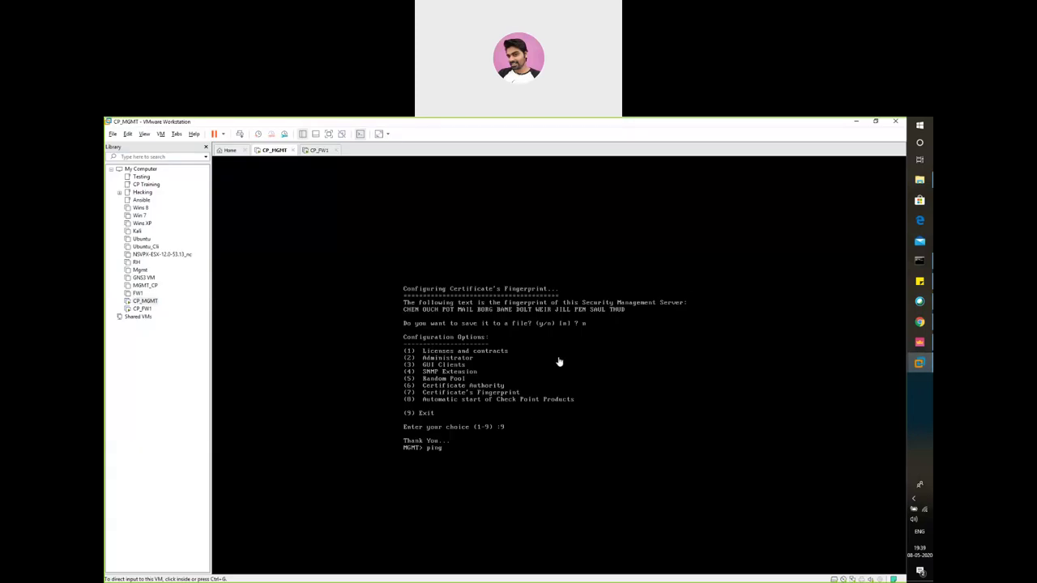
click(535, 424)
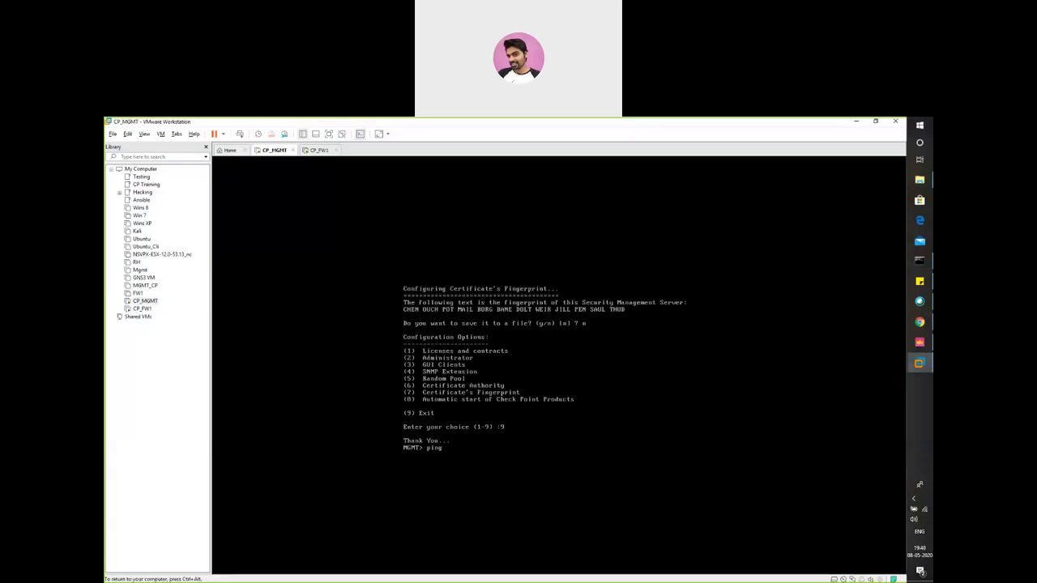
text(ping 192.168.200.100)
key(Return)
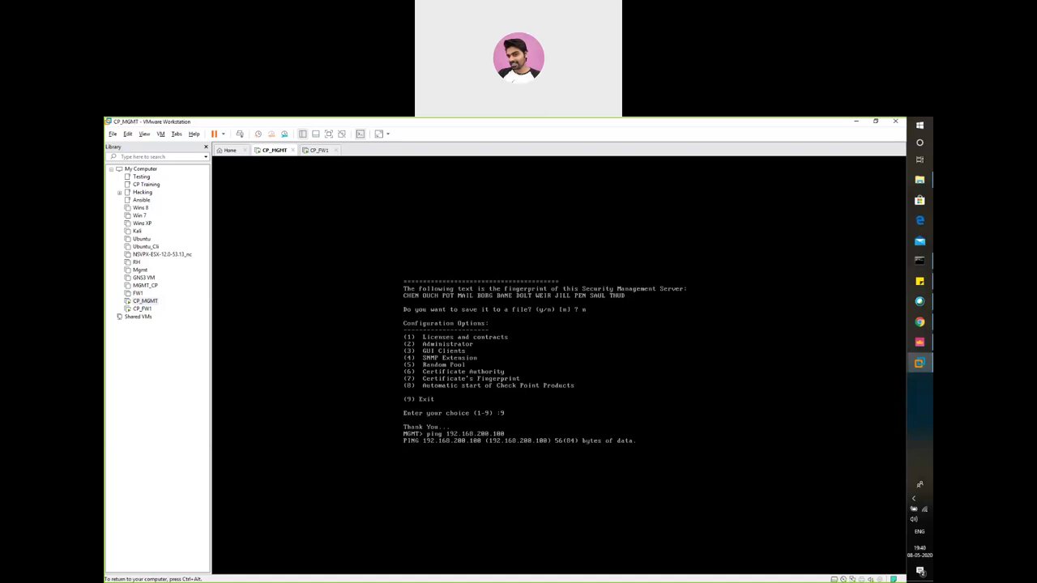
key(ctrl+c)
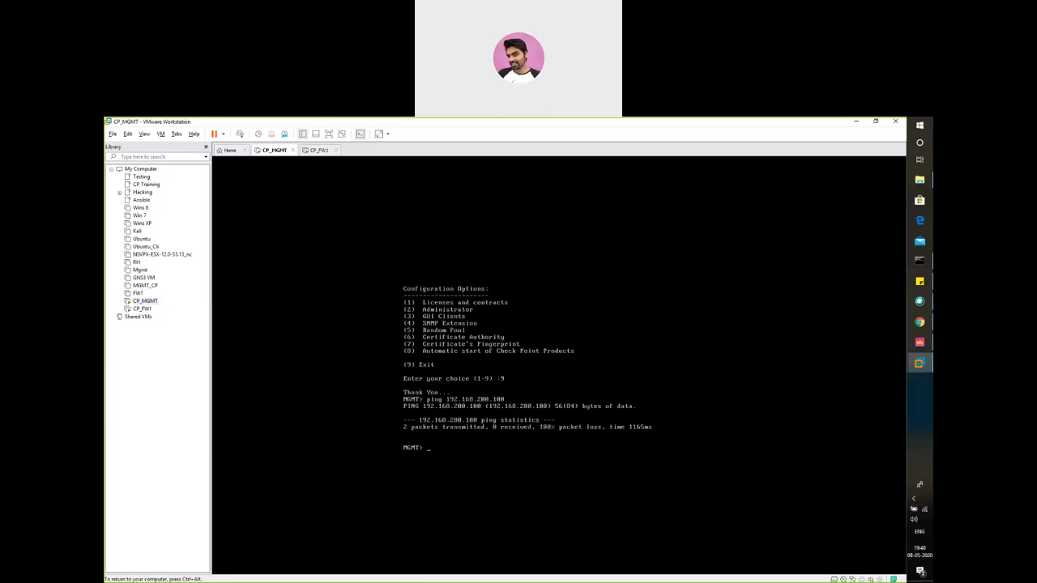
key(ctrl+alt)
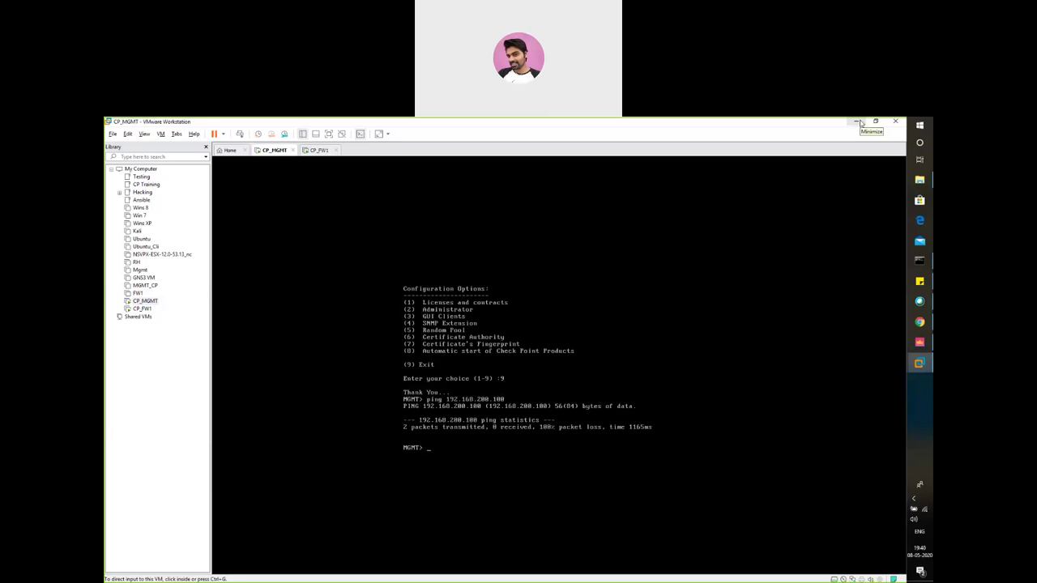
Minimize VMware and create the new gateway in Classic Mode, selecting its IPv4 field
click(860, 122)
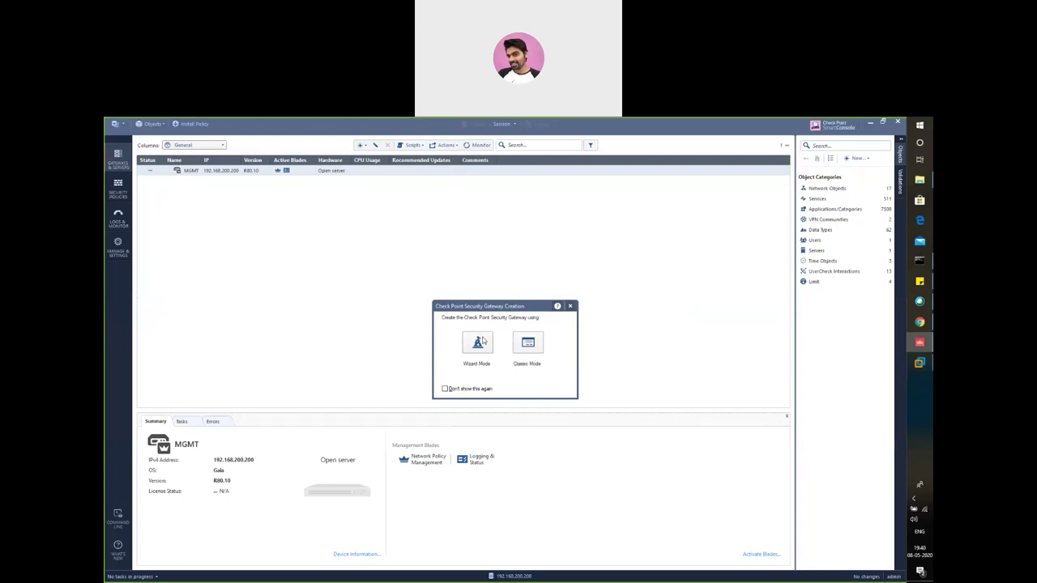
click(522, 350)
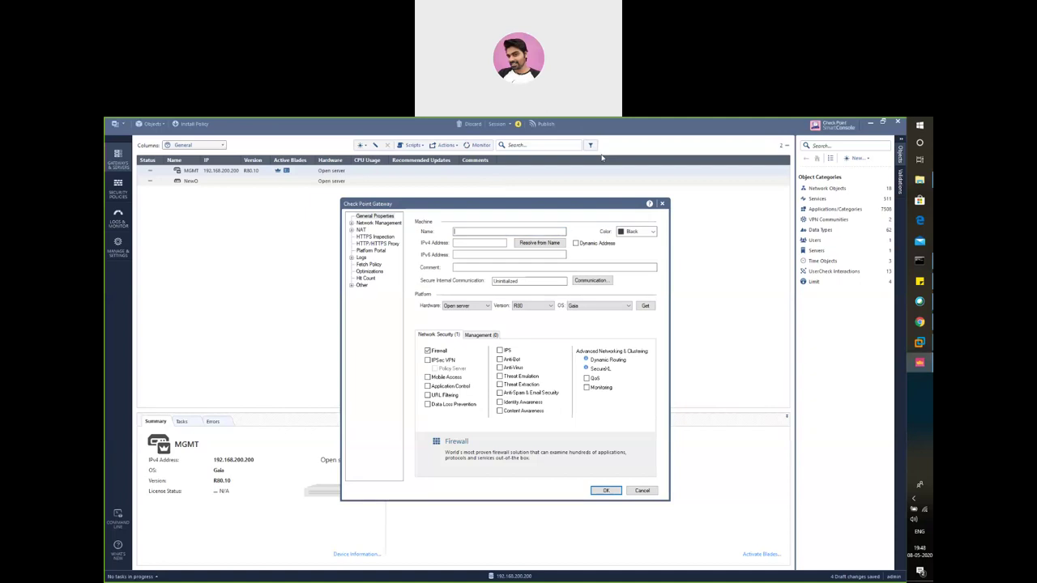
click(468, 244)
Name the gateway GW1 and set its colour to Blue
click(475, 233)
text(GW1)
click(653, 232)
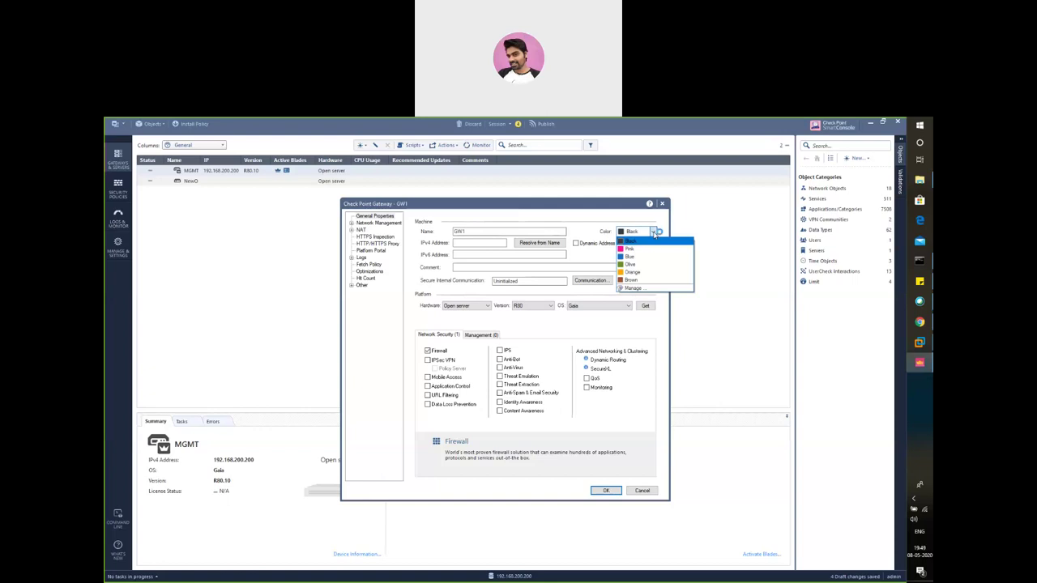
click(642, 258)
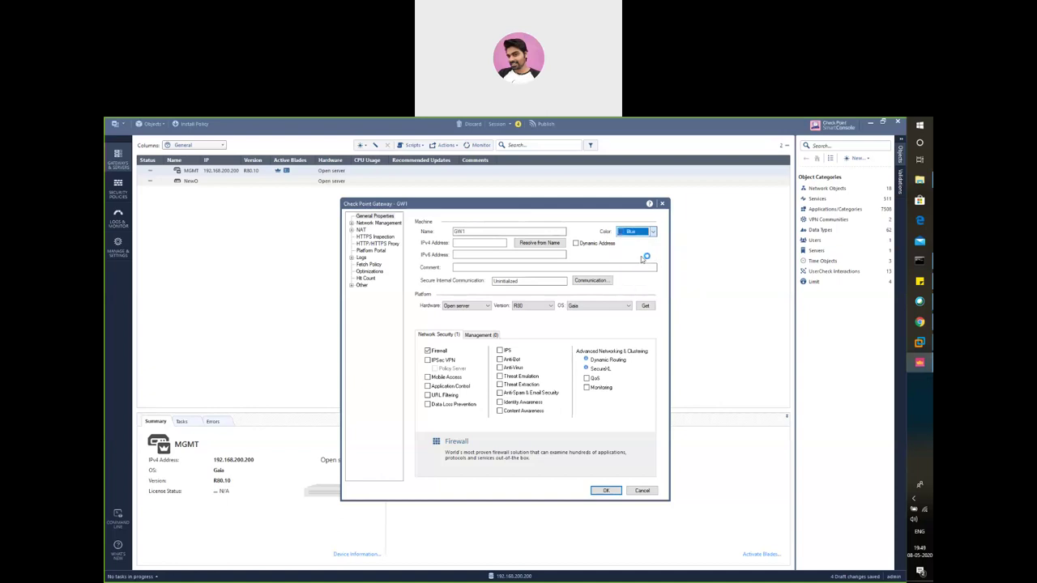
Enter IPv4 address 192.168.200.100 and open GW1's Trusted Communication settings
click(470, 242)
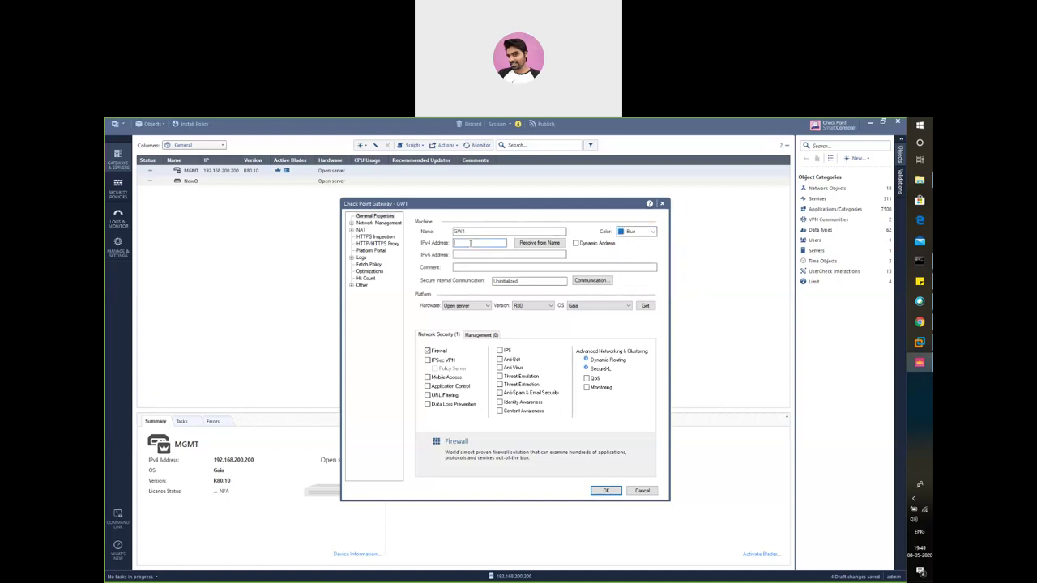
text(192.168.200.100)
click(593, 281)
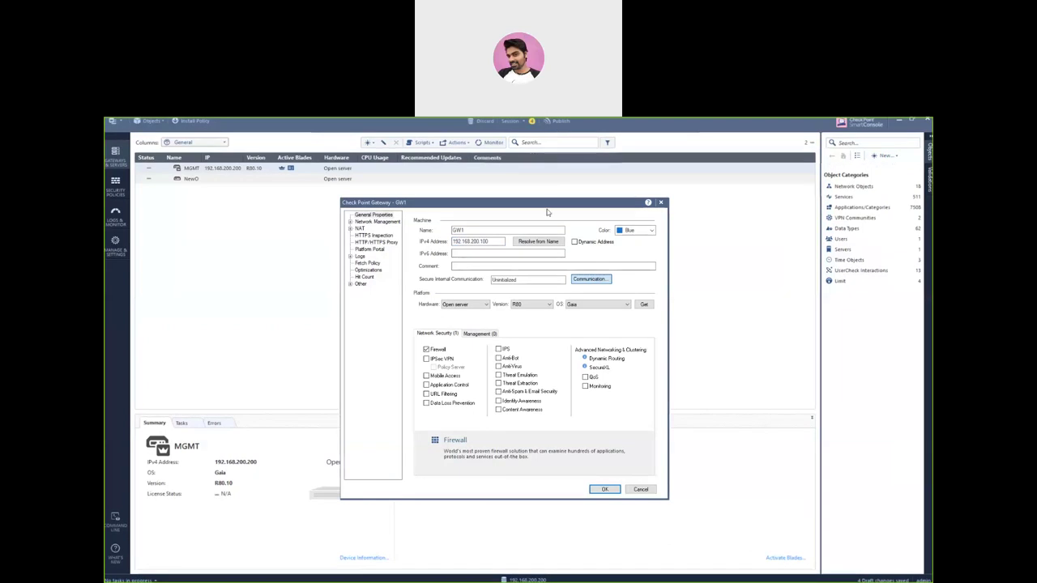
click(591, 279)
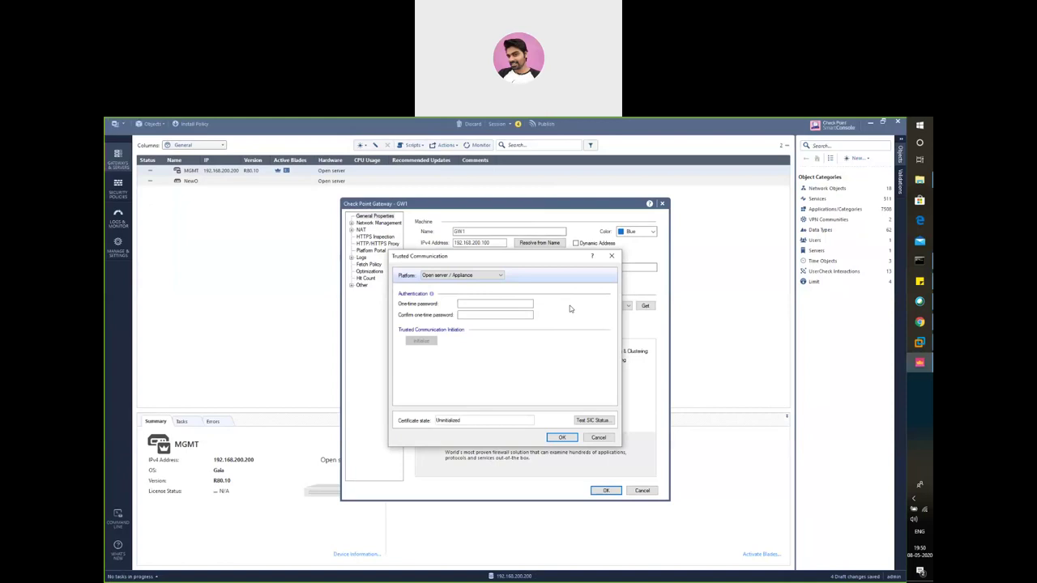
Enter and confirm GW1's one-time trust password, then bring up the CP_FW1 virtual machine console
click(521, 306)
text(vpn1234)
click(495, 314)
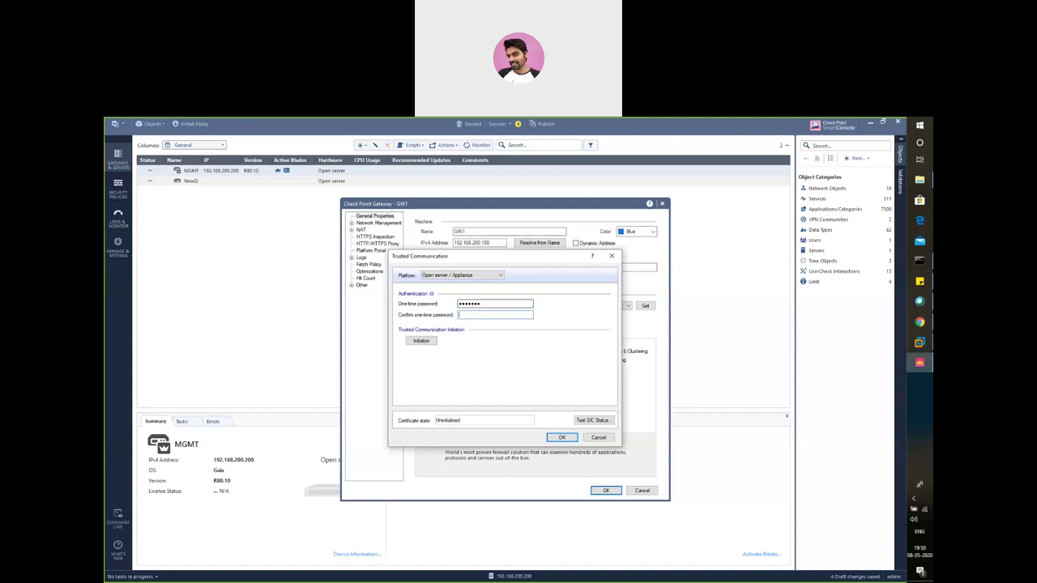
text(vpn1234)
click(924, 343)
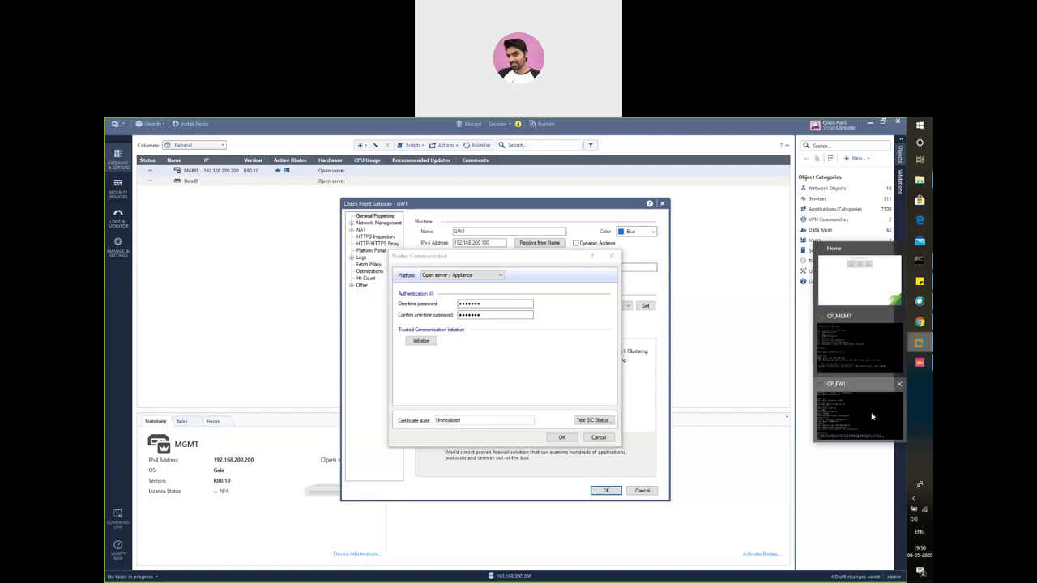
click(872, 417)
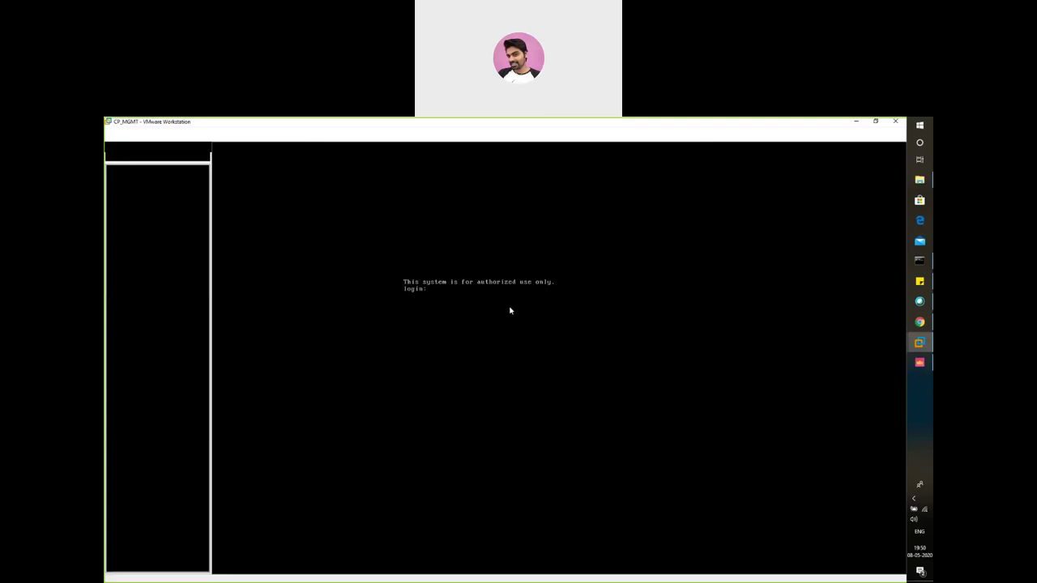
Log in to the CP_FW1 console as admin and run cpconfig
click(460, 338)
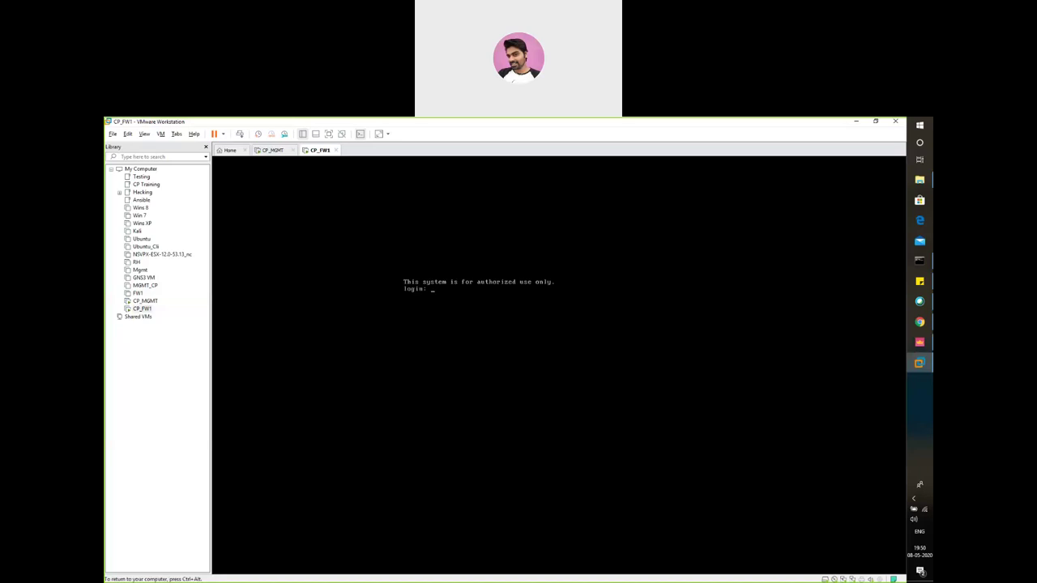
text(admin)
key(Return)
key(Return)
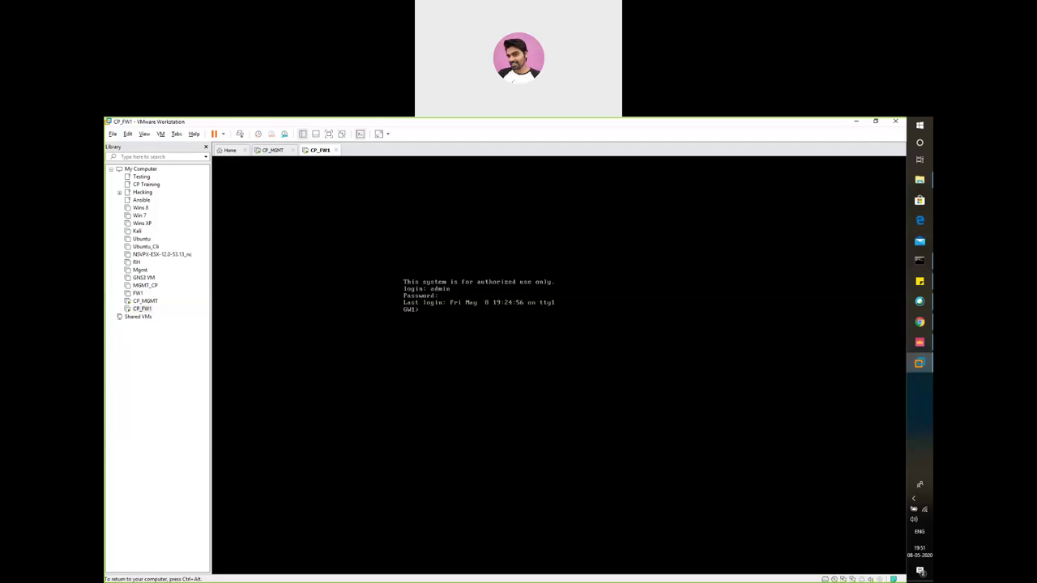
text(cpconfig)
key(Return)
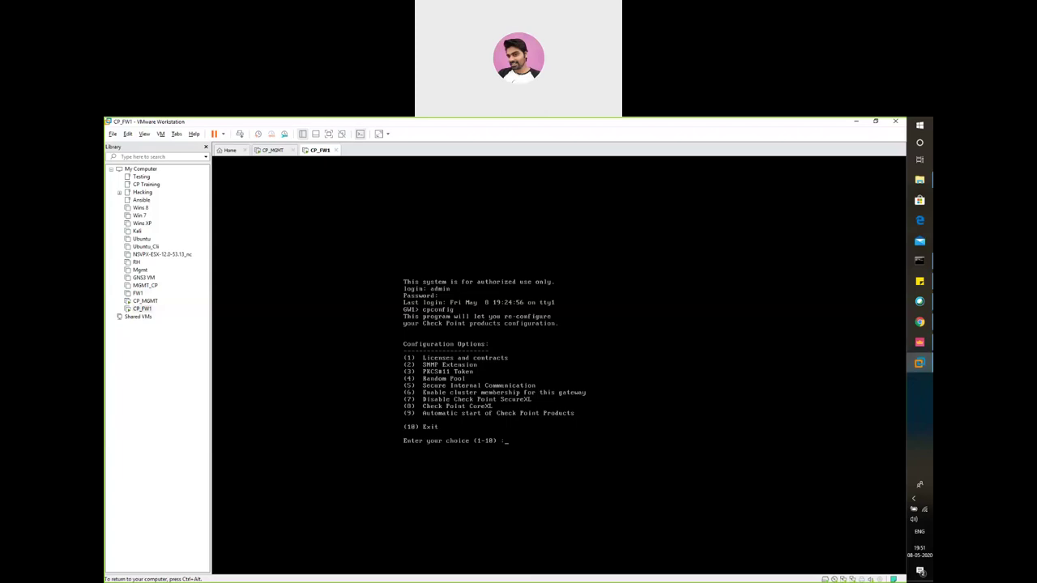
In cpconfig, open Secure Internal Communication (option 5) and keep the existing activation key
text(5)
key(Return)
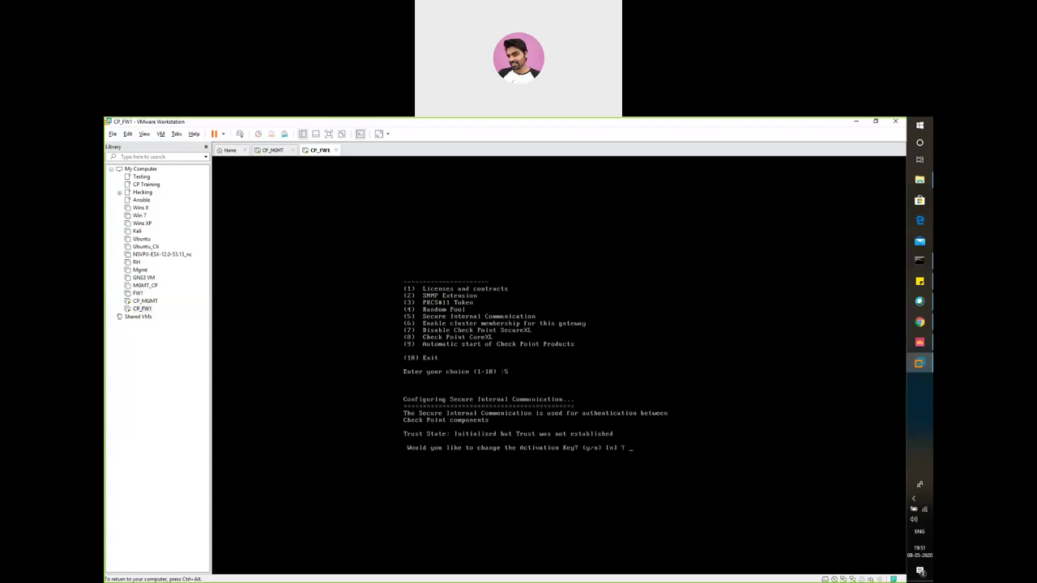
text(y)
key(Return)
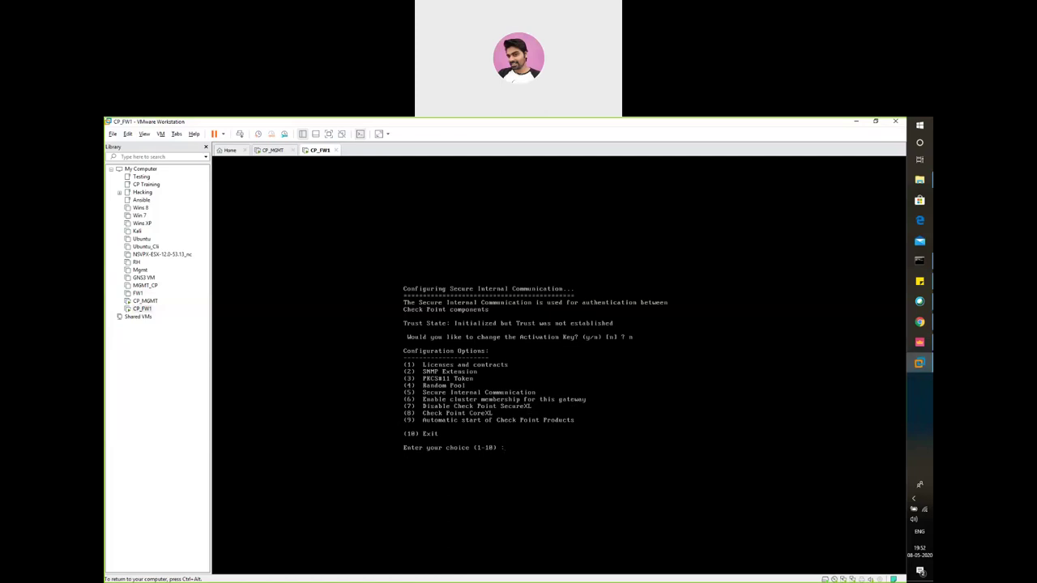
Leave the automatic start settings (option 9) unchanged, exit cpconfig with 10, and release the VM
text(9)
key(Return)
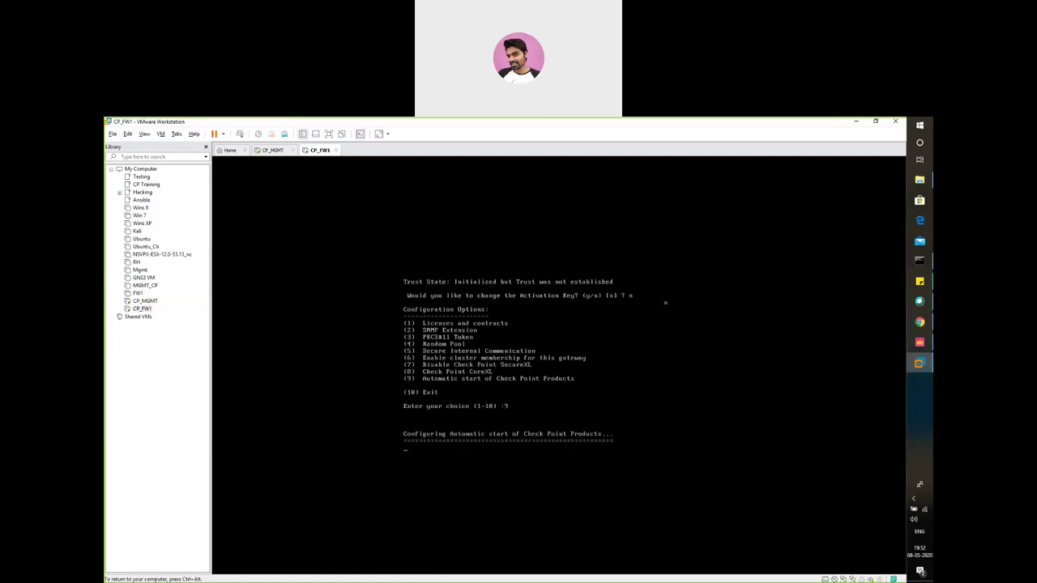
key(ctrl+alt)
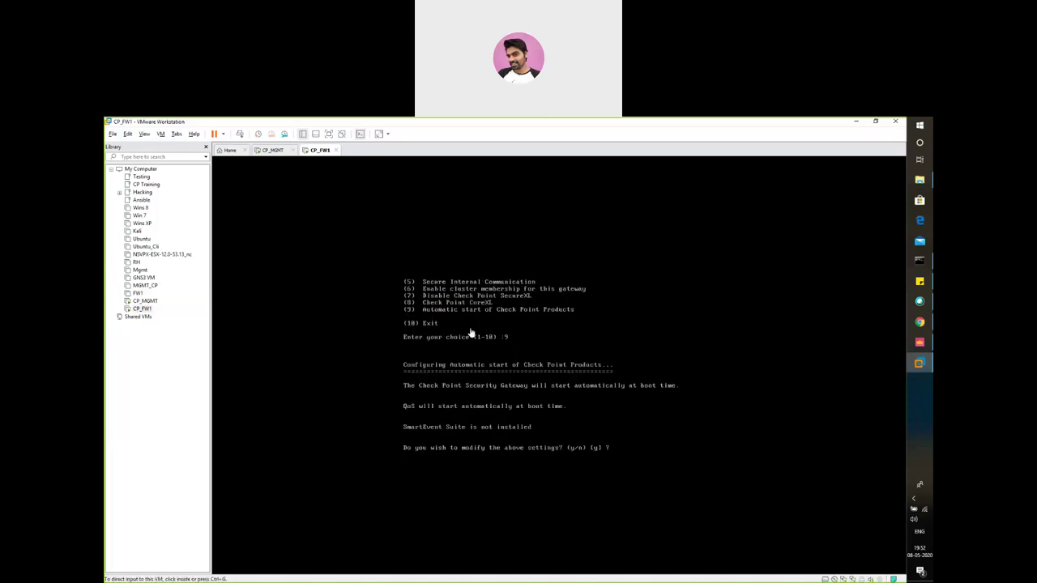
click(567, 351)
text(n)
key(Return)
text(10) :)
key(Return)
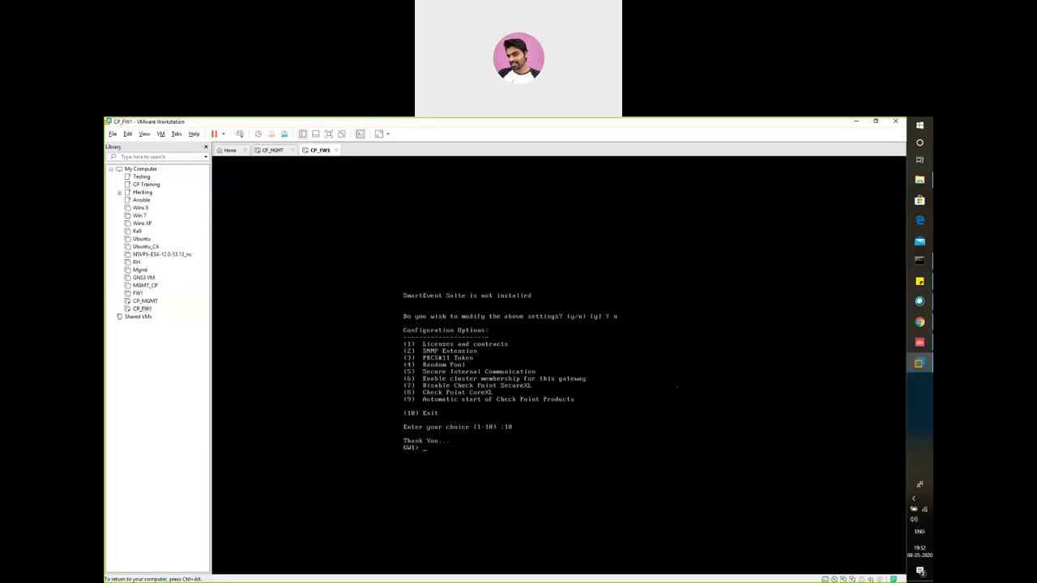
key(ctrl+alt)
Initialize SIC with GW1 in Trusted Communication and accept the Trust established result
click(917, 343)
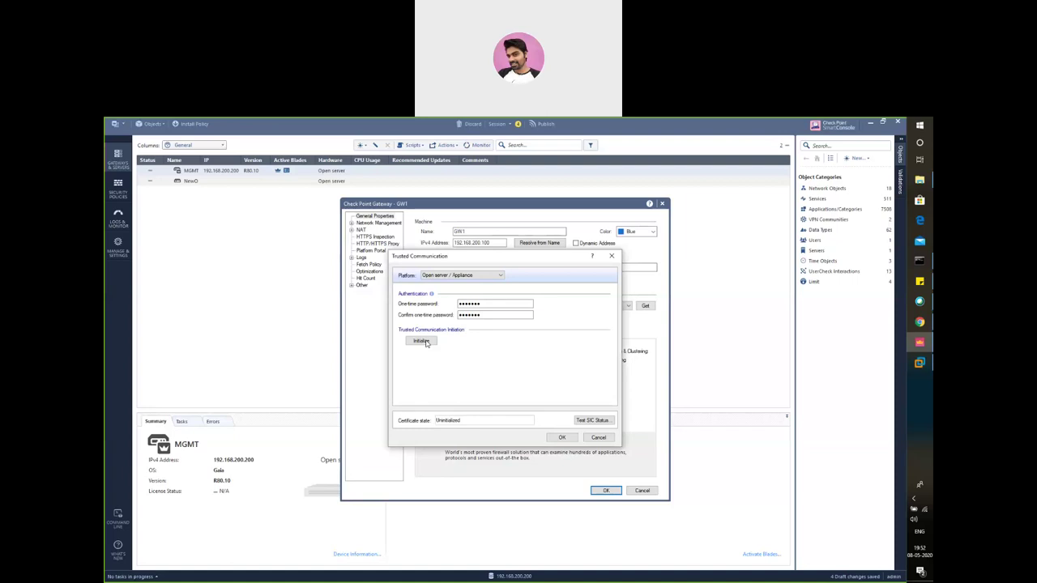
click(422, 341)
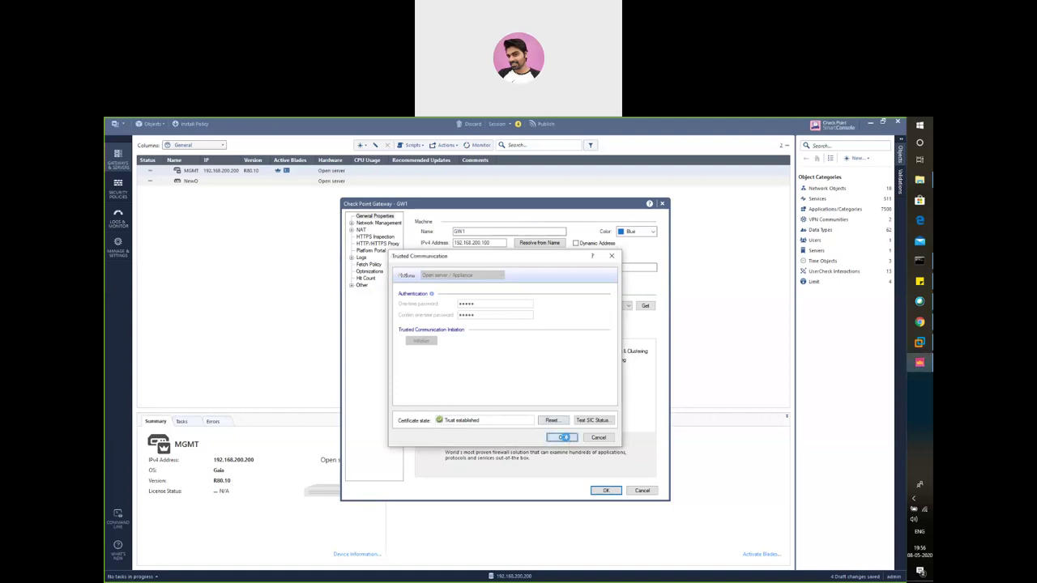
click(562, 438)
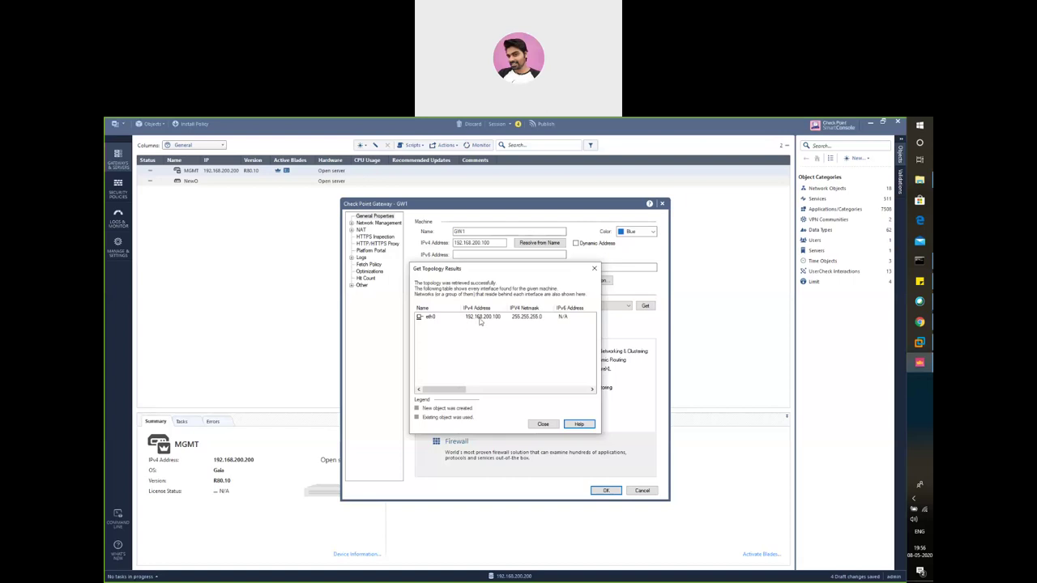
Close the Get Topology Results showing eth0 at 192.168.200.100 / 255.255.255.0
click(542, 424)
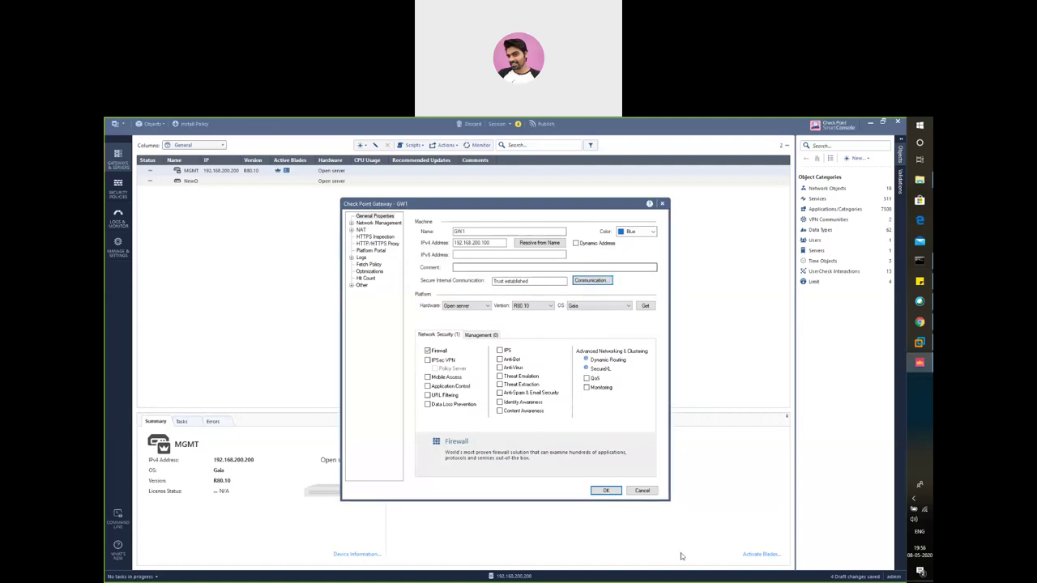
Save the GW1 gateway object, keeping the edits and accepting the no-interfaces warning
click(642, 492)
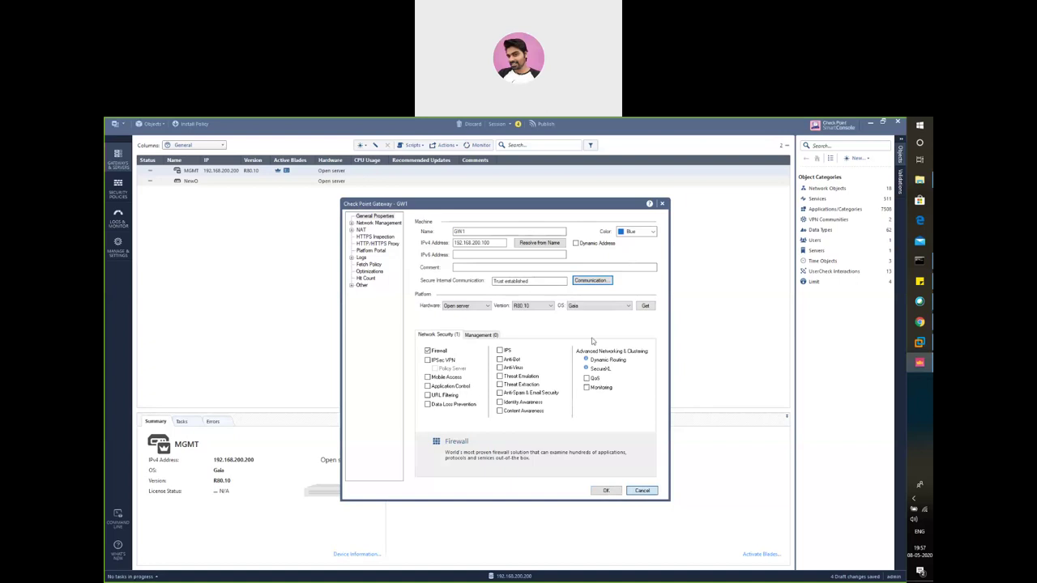
key(Escape)
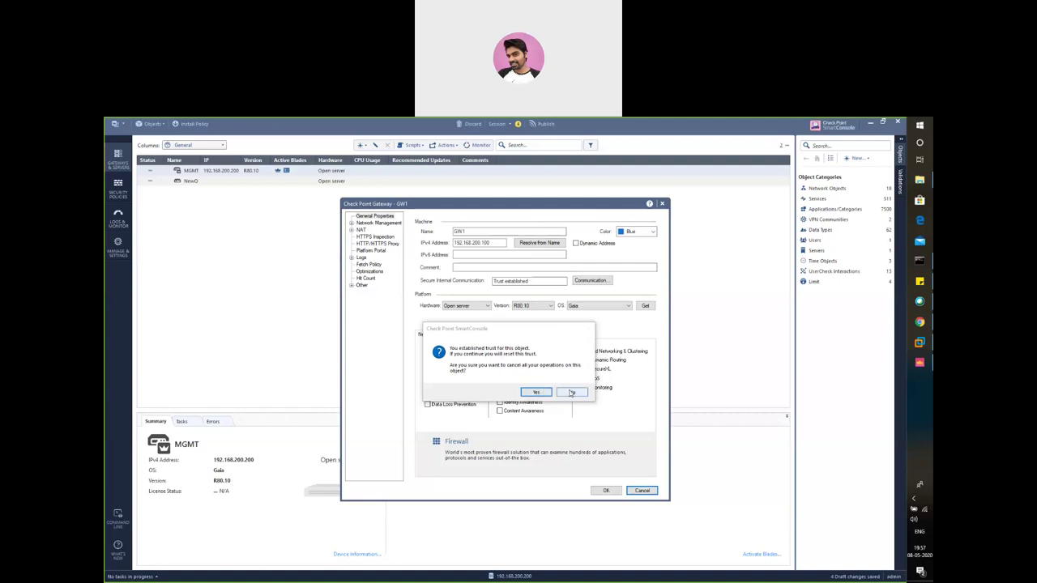
click(572, 394)
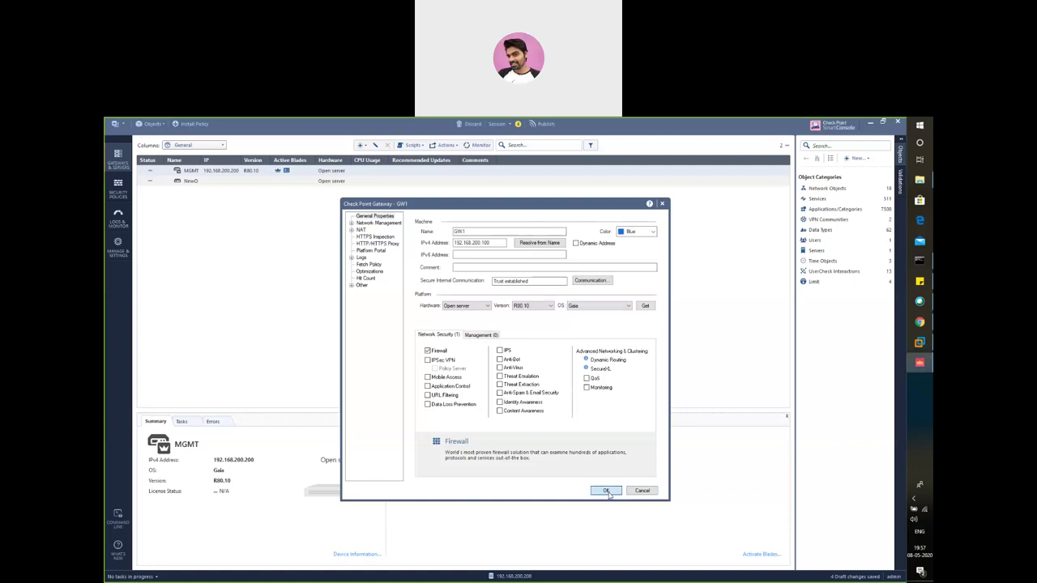
click(606, 491)
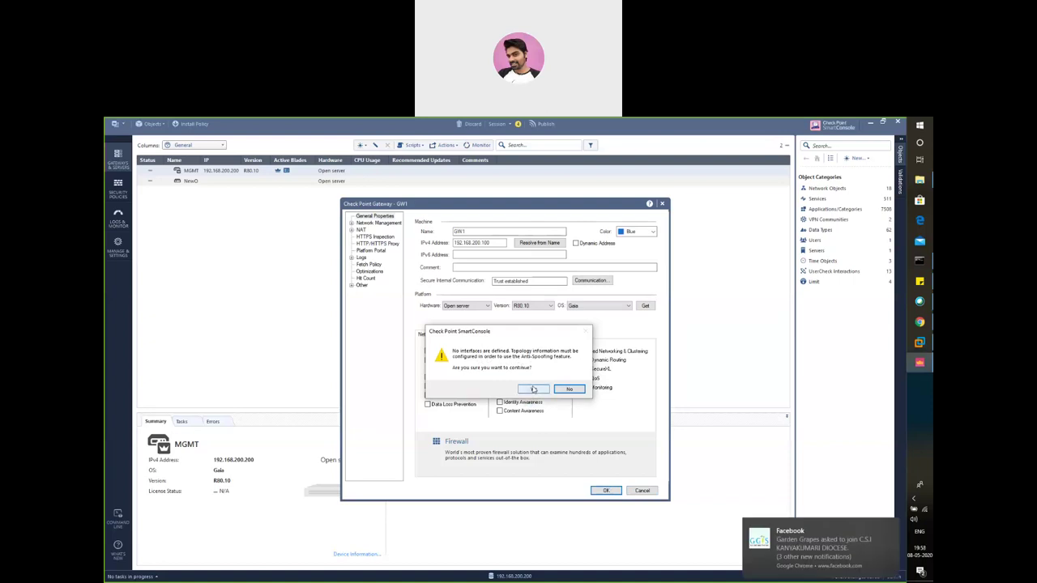
click(533, 389)
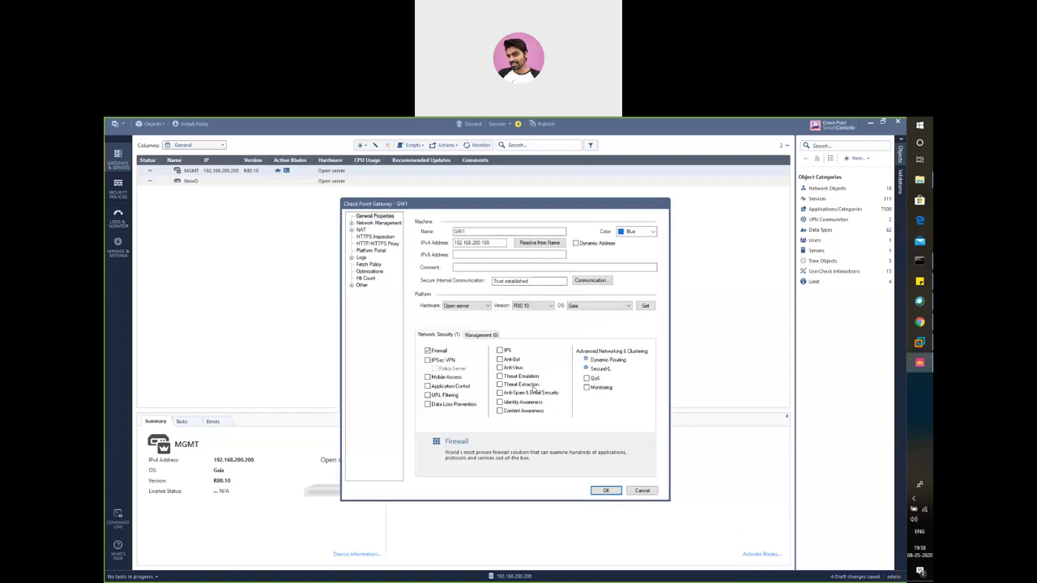
key(Return)
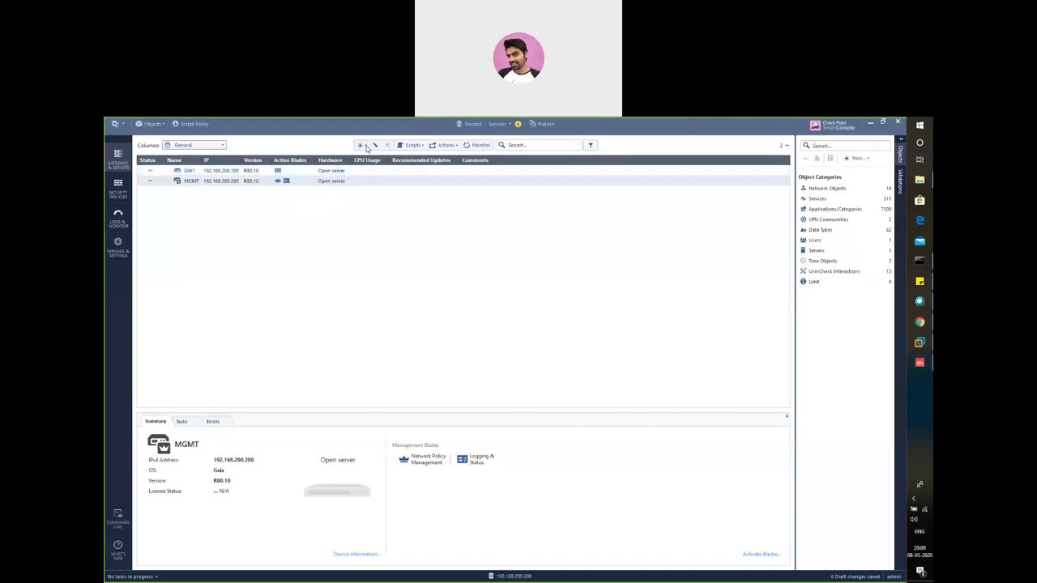
Create a new gateway from New > Gateway using Wizard Mode
click(362, 145)
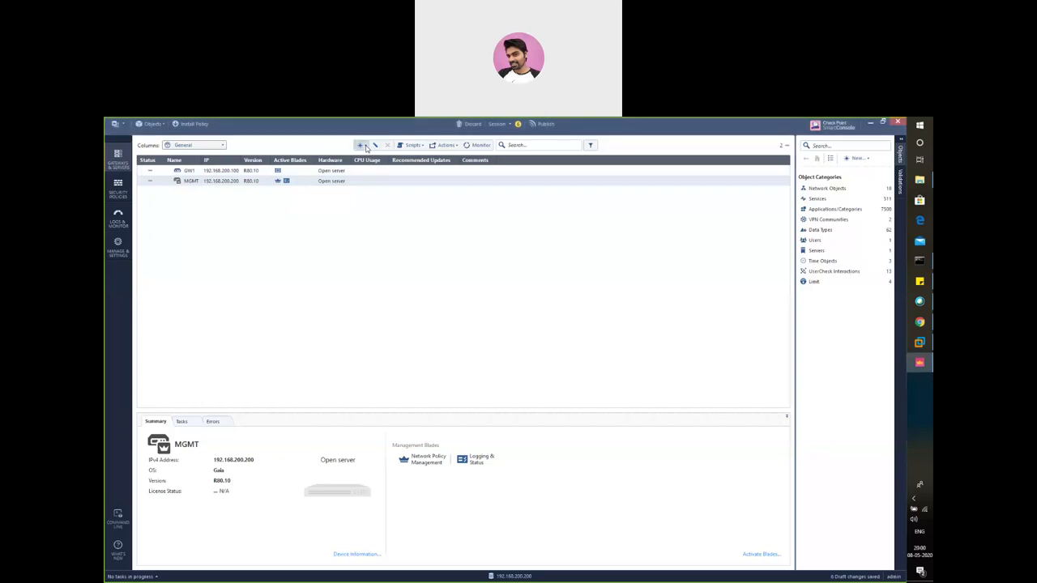
click(367, 145)
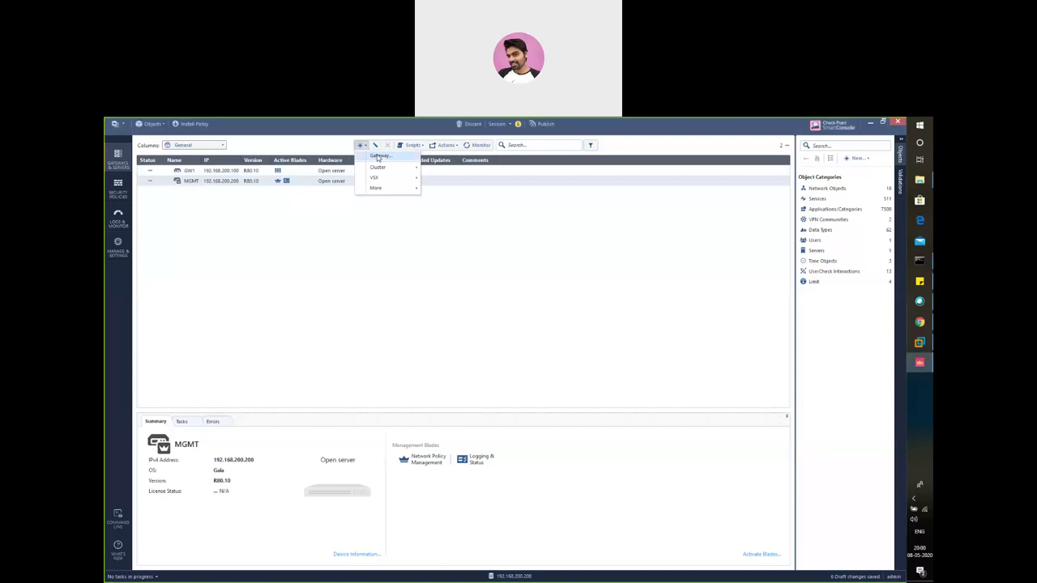
click(377, 157)
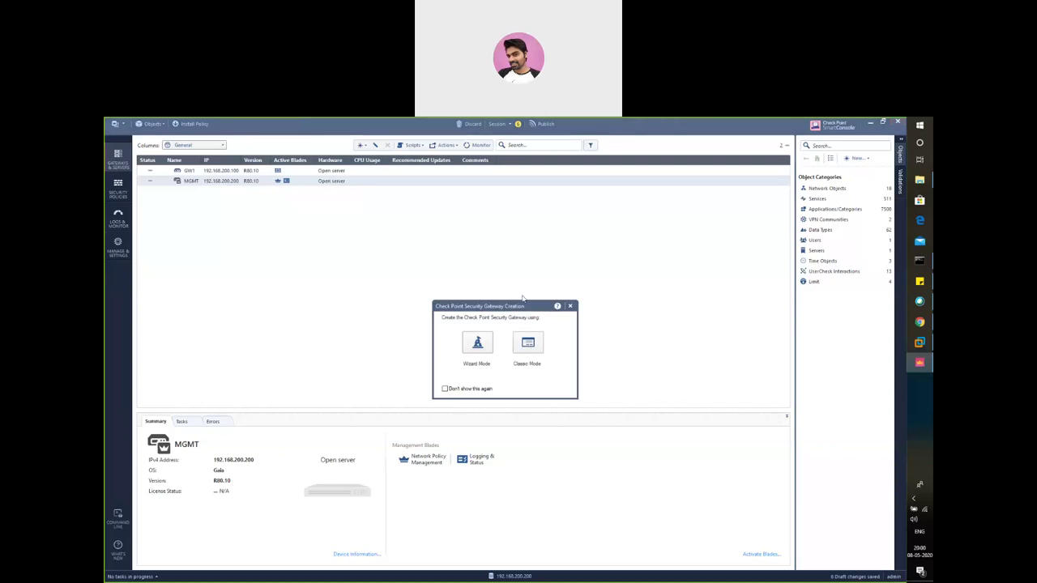
click(478, 348)
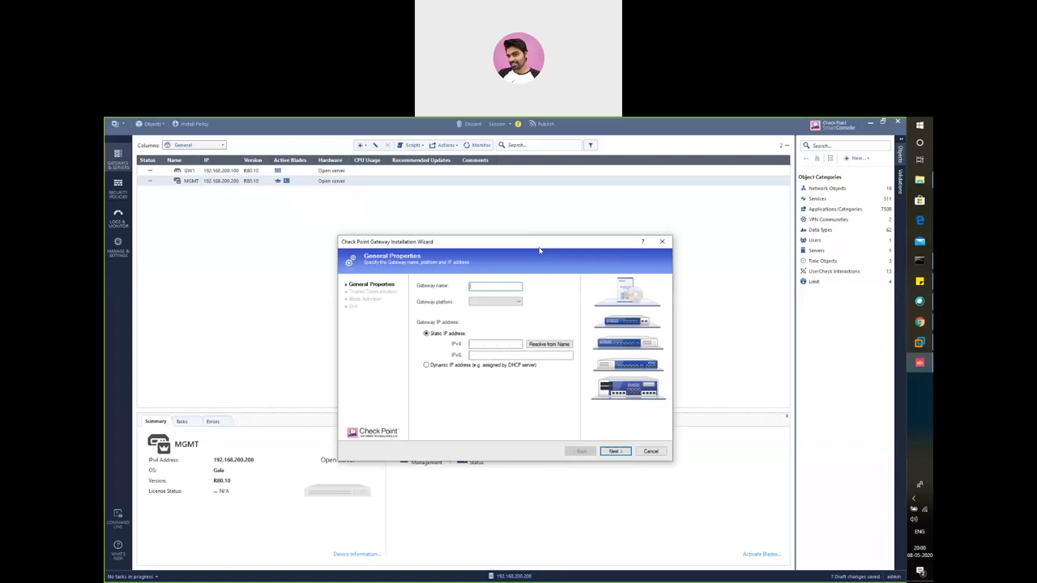
Name the new gateway GW2 with IPv4 address 192.168.100.100
text(GW2)
click(473, 347)
text(192.168.100.100)
click(616, 451)
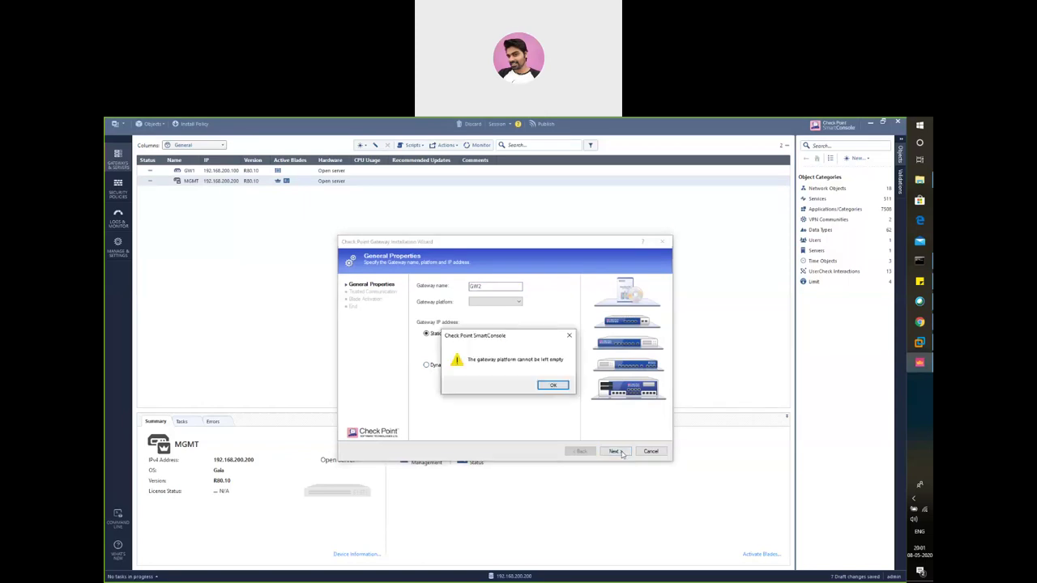
Set the gateway platform to Open server and advance to trusted communication
click(553, 386)
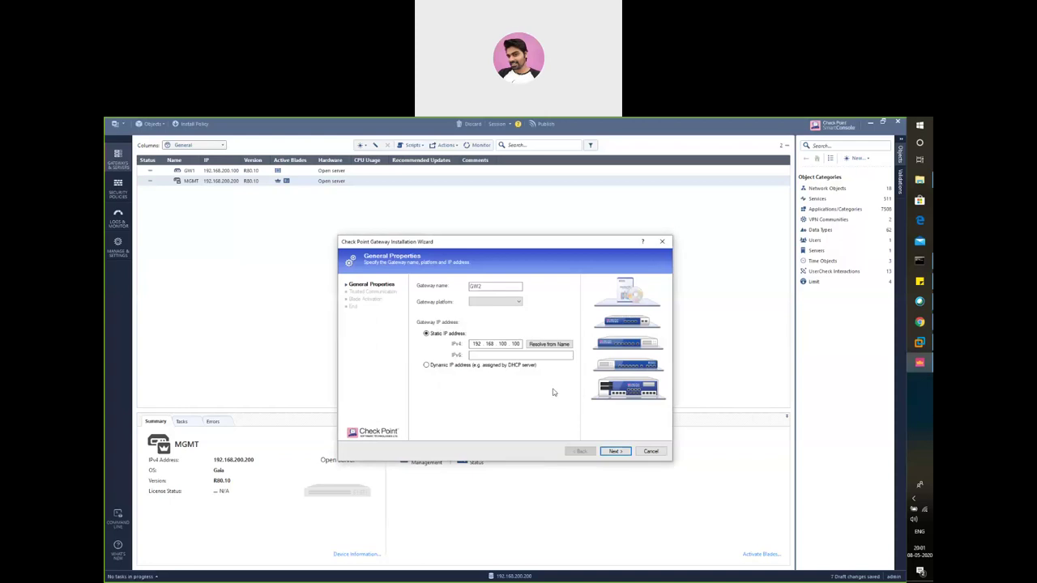
click(519, 303)
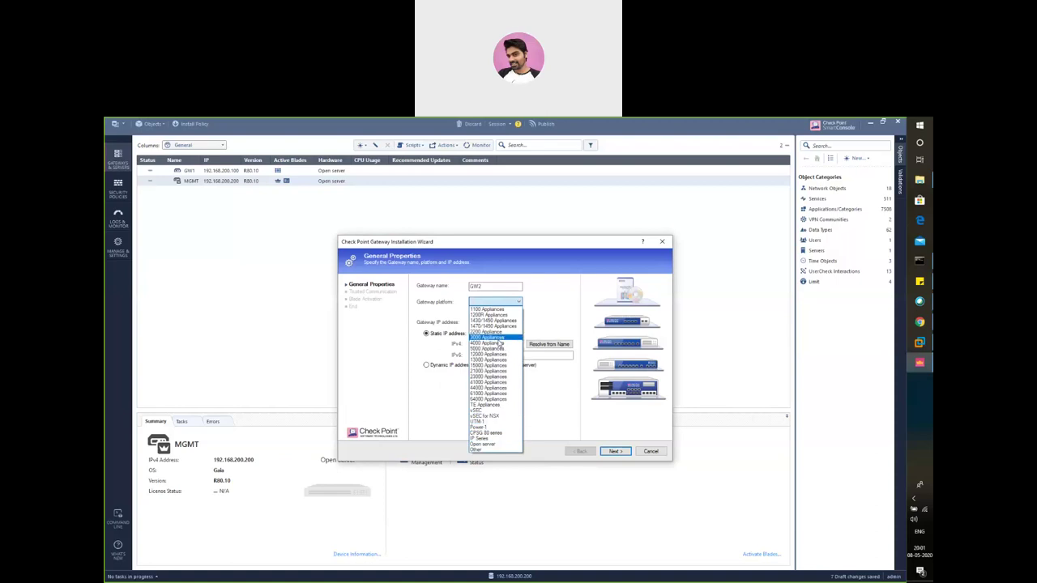
click(496, 444)
click(613, 451)
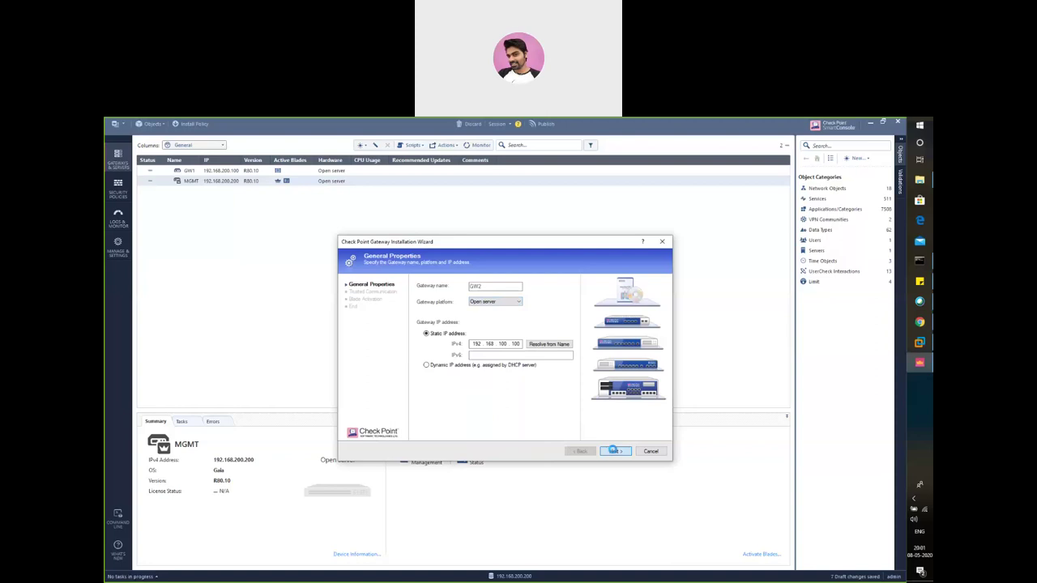
click(613, 450)
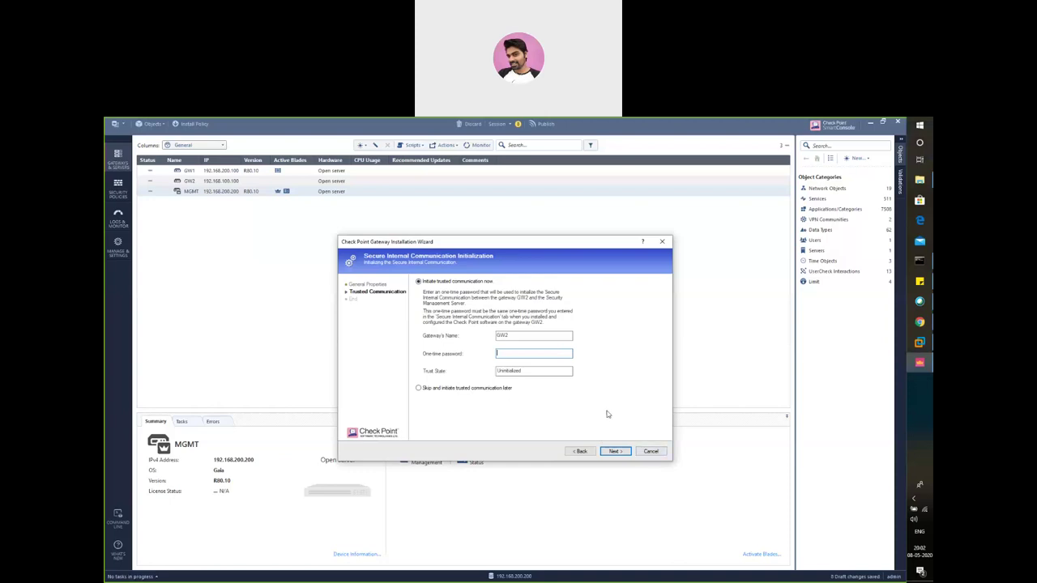
Cancel the wizard at GW2's Secure Internal Communication Initialization page
click(646, 453)
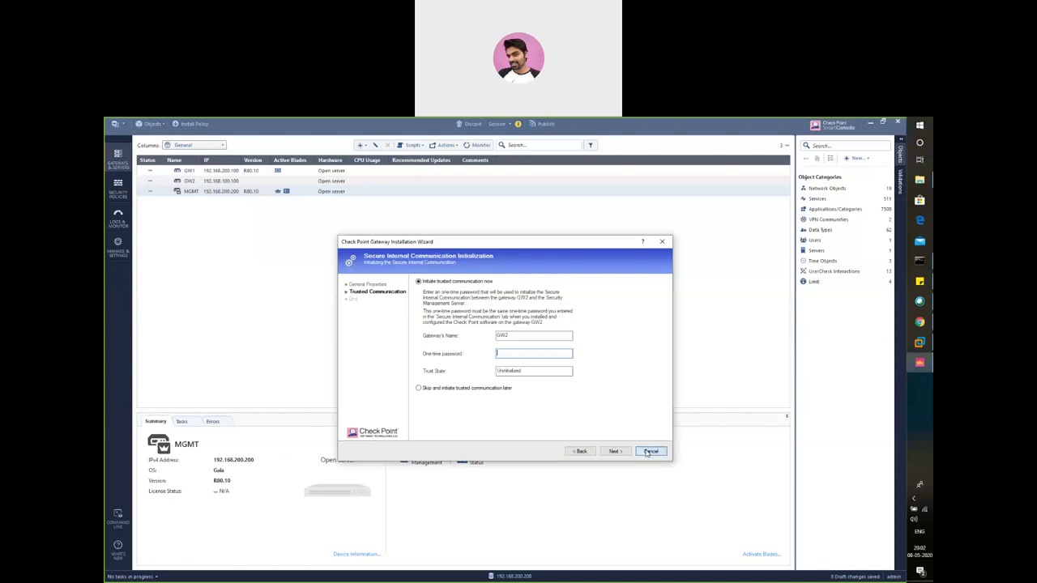